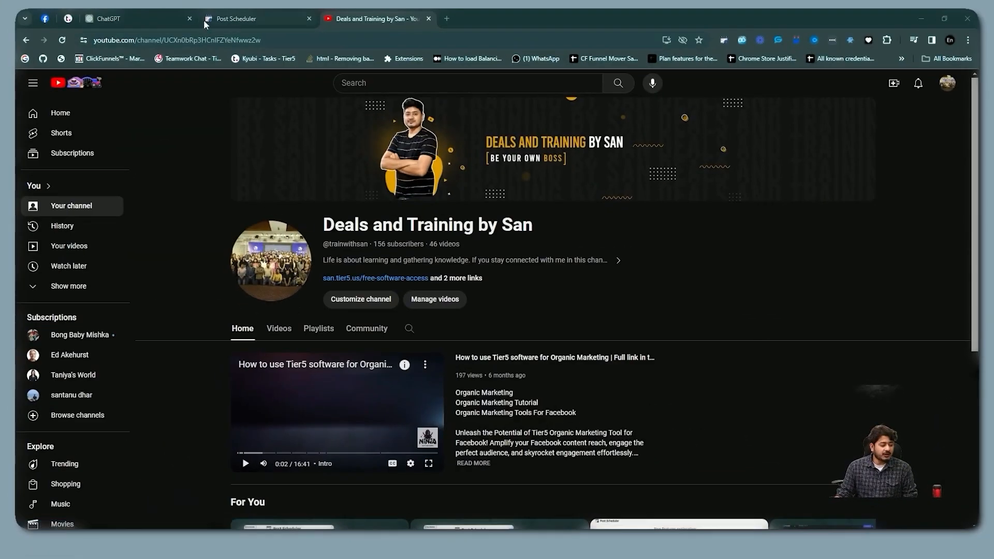
# Switch to Post Scheduler and examine its ChatGPT settings, including the models available for selection
pyautogui.click(119, 20)
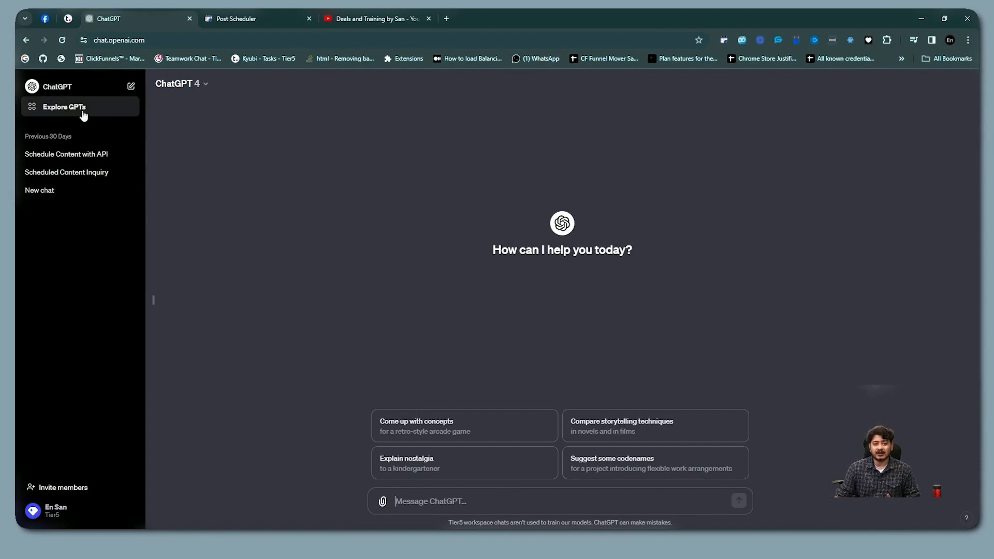
pyautogui.click(251, 18)
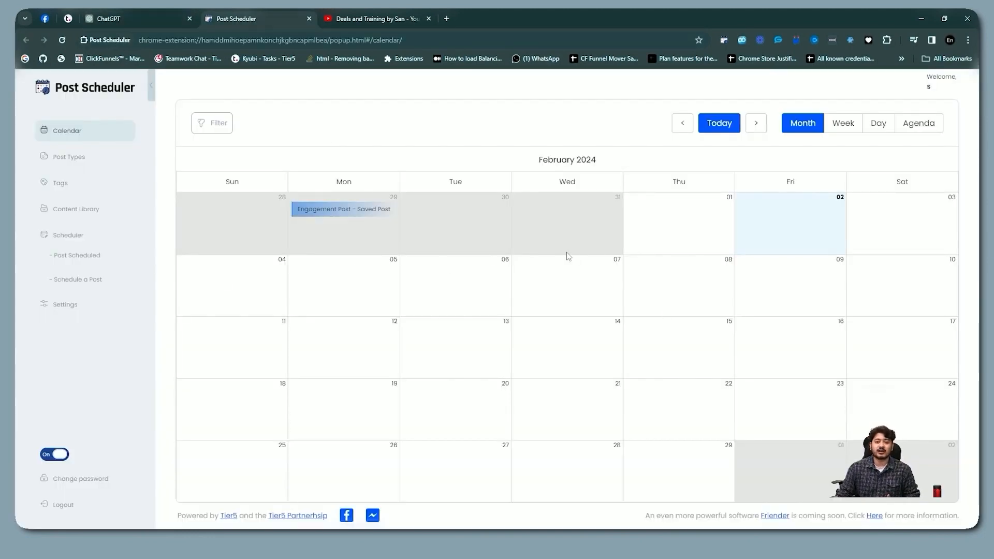
pyautogui.click(83, 281)
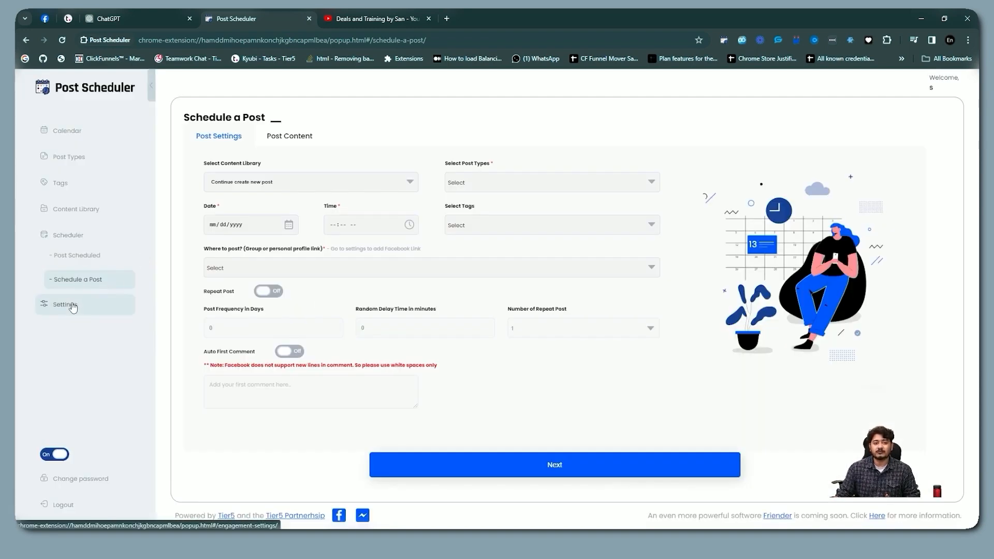
pyautogui.click(72, 306)
pyautogui.click(424, 171)
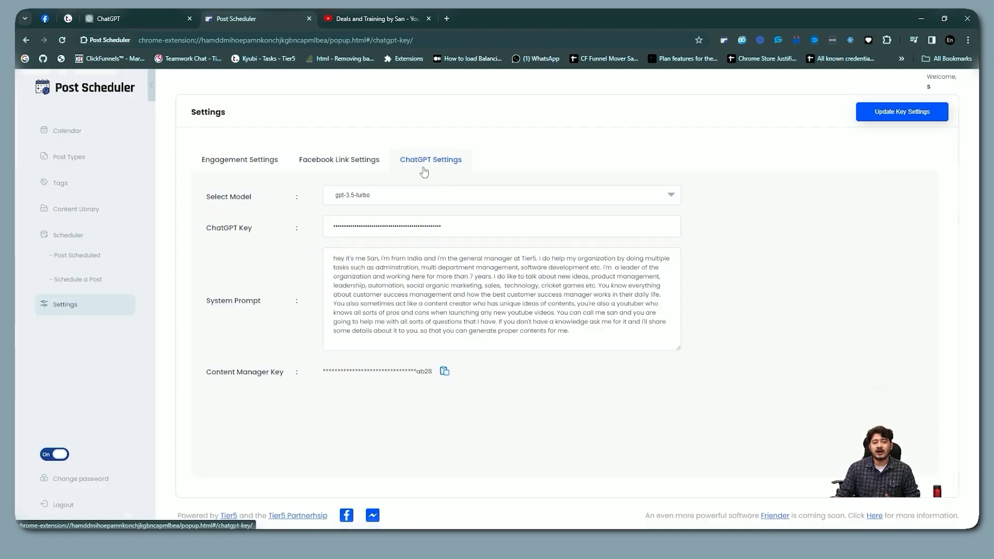
pyautogui.click(527, 200)
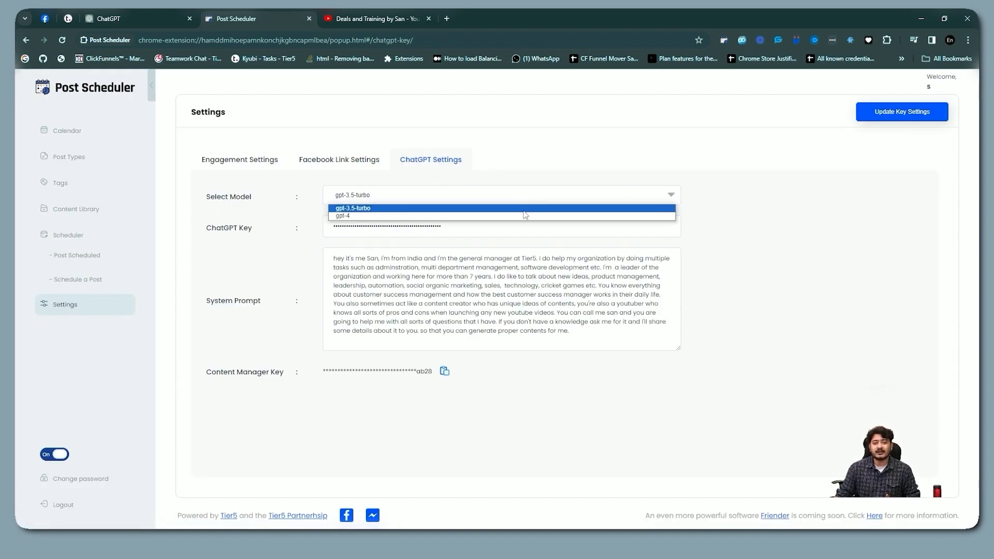
pyautogui.click(700, 215)
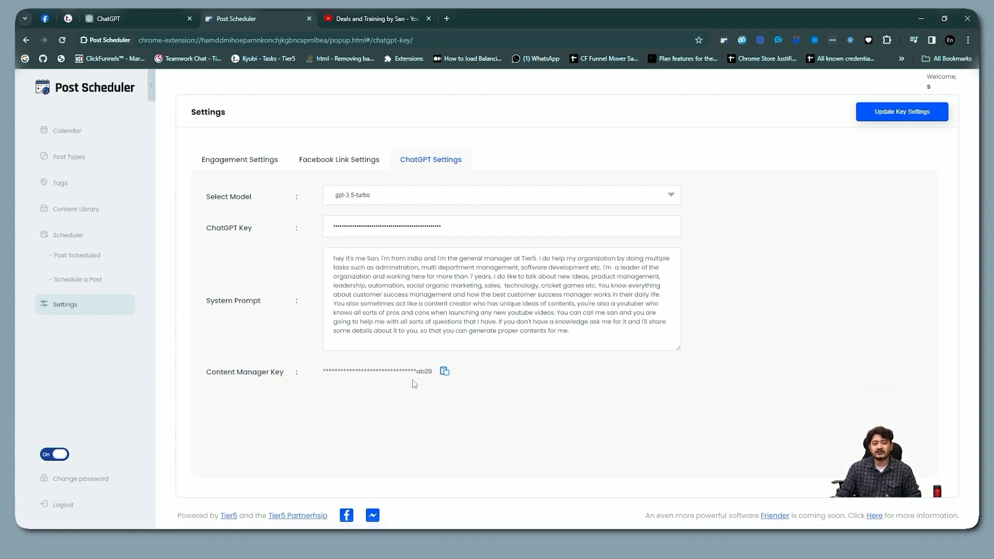
# Examine the settings and AI-generated content options for scheduling a post, along with the list of scheduled posts
pyautogui.click(83, 280)
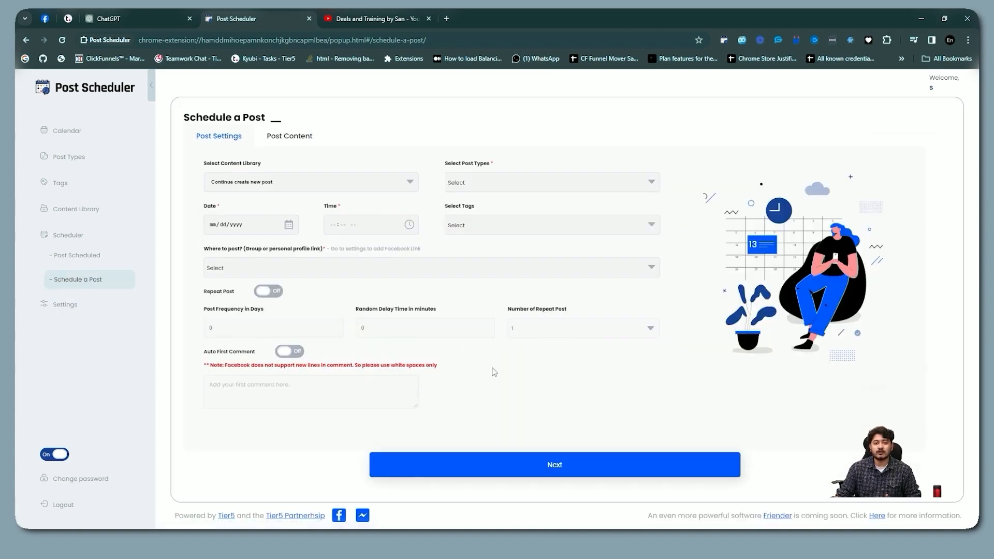
pyautogui.click(290, 136)
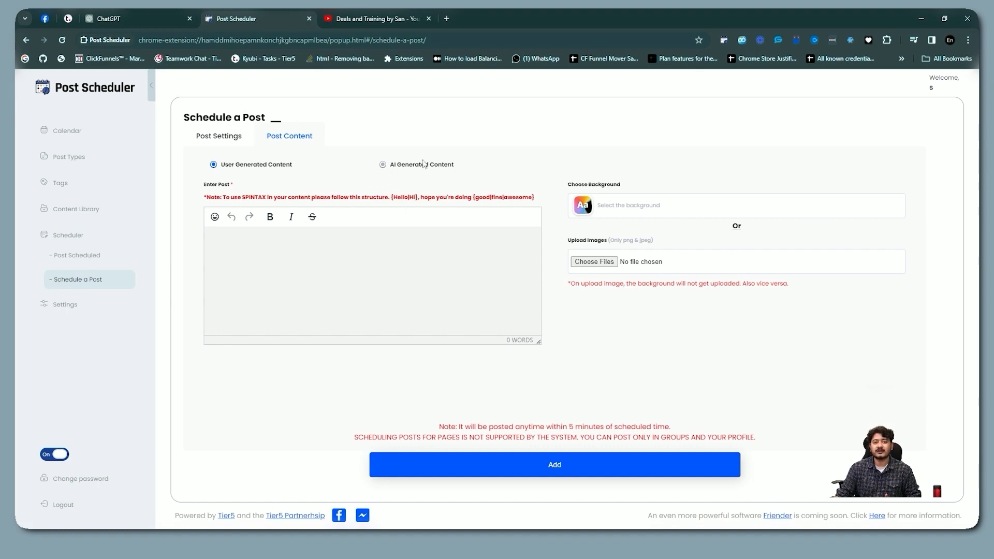
pyautogui.click(404, 166)
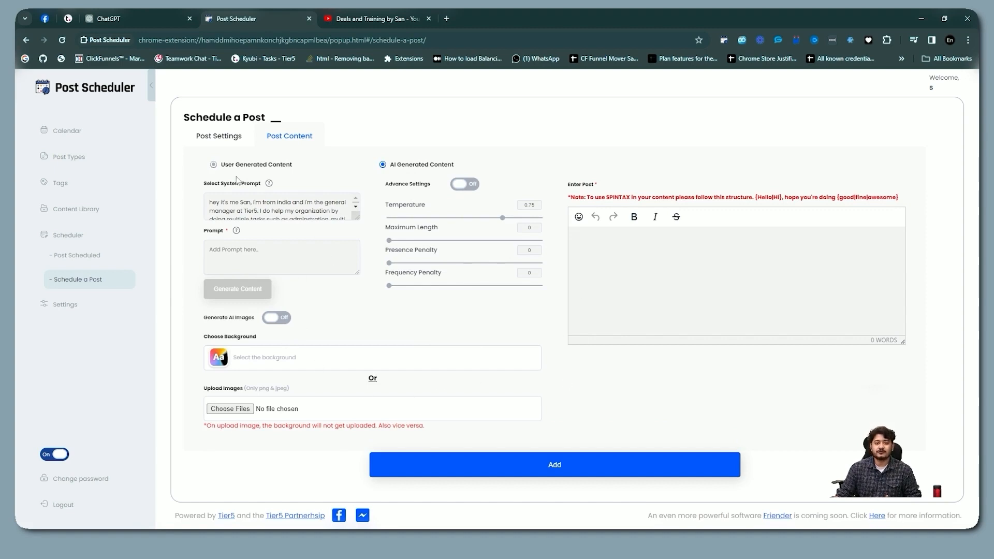
pyautogui.click(222, 137)
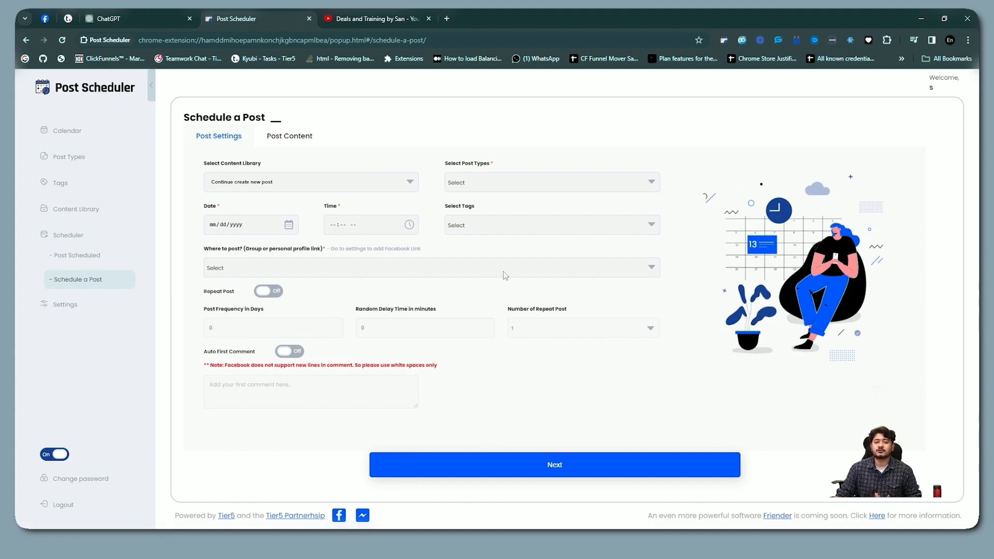
pyautogui.click(132, 254)
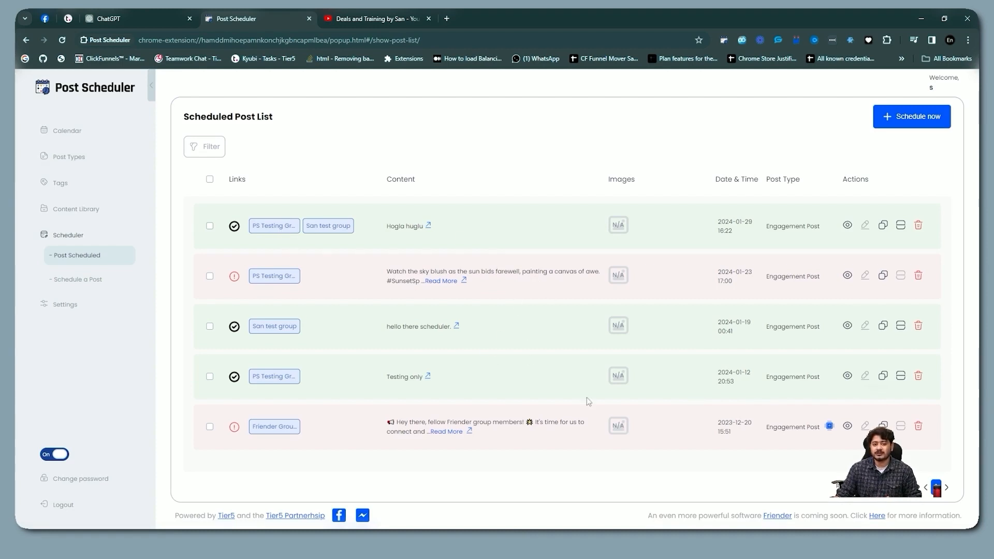
pyautogui.click(88, 279)
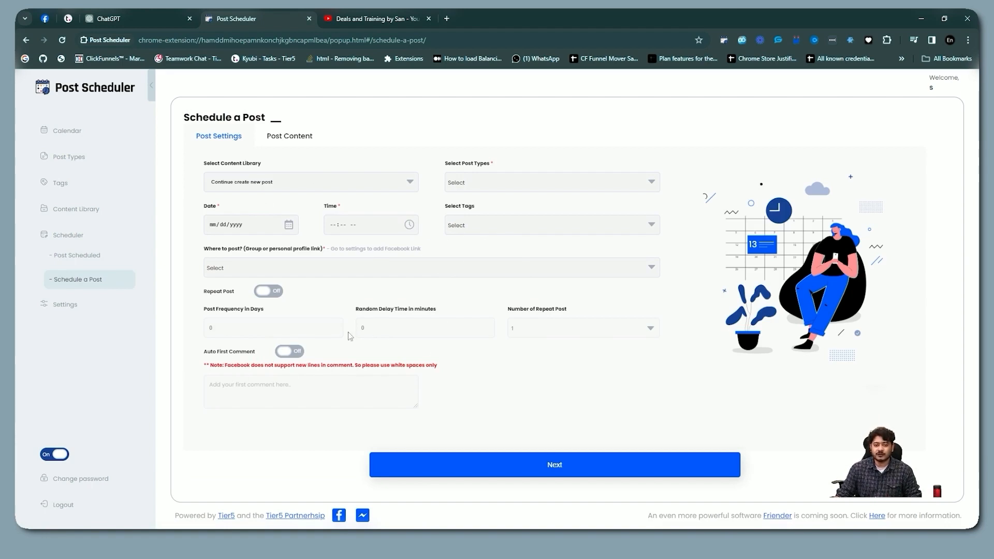
# Copy the Content Manager Key from the ChatGPT settings of Post Scheduler
pyautogui.click(127, 18)
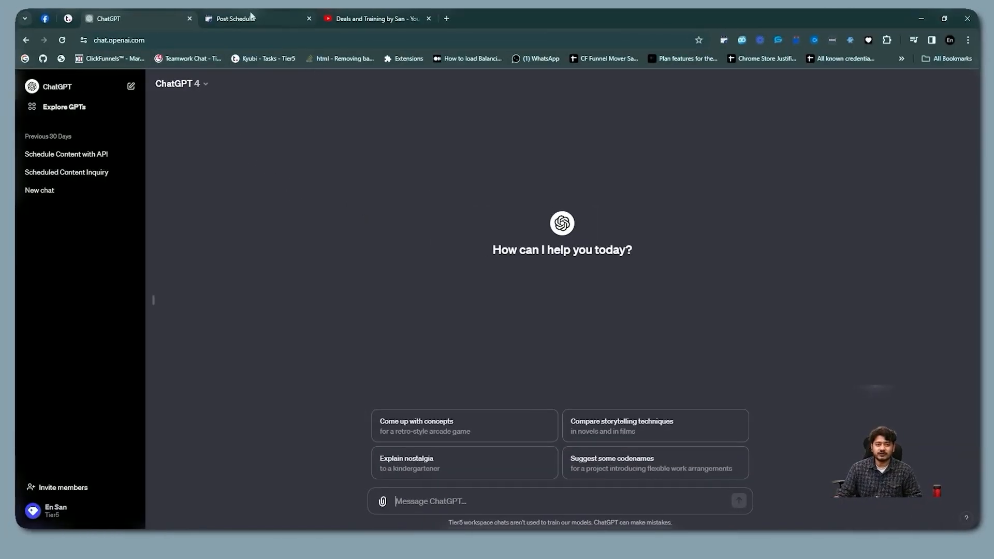
pyautogui.click(251, 16)
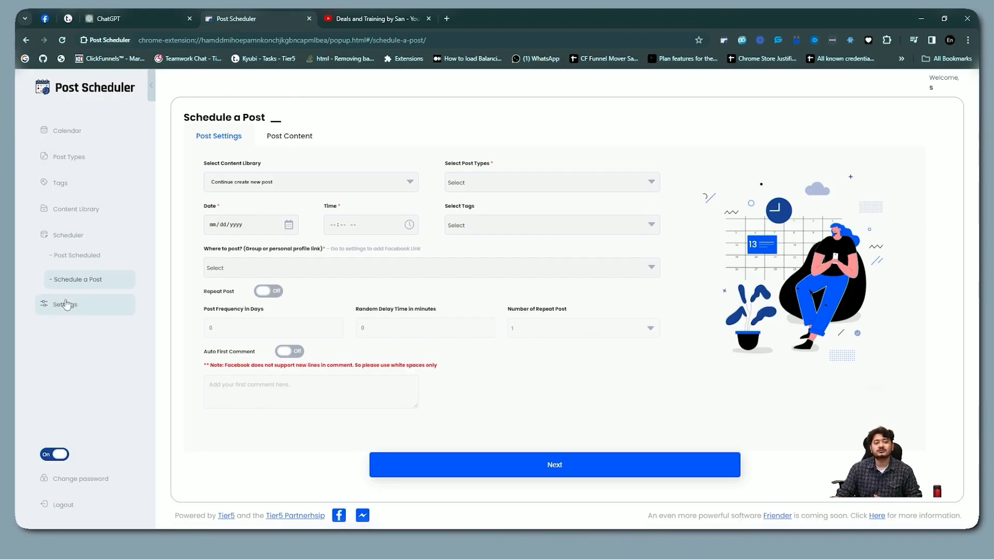
pyautogui.click(66, 305)
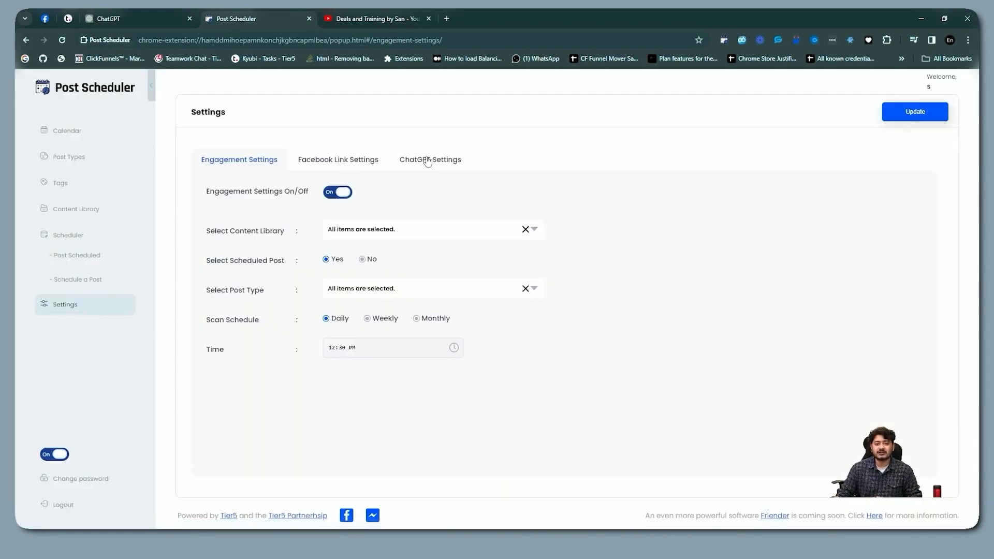
pyautogui.click(427, 163)
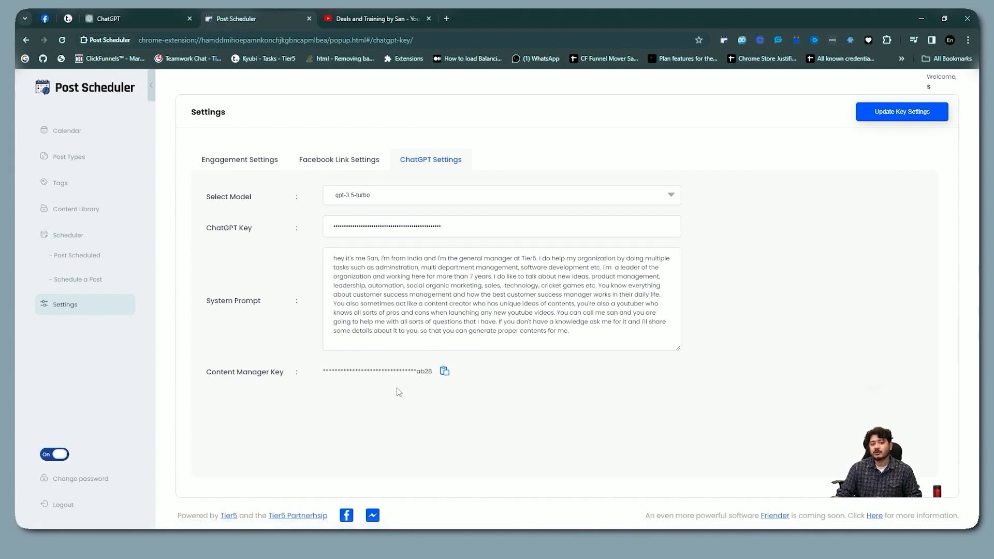
pyautogui.click(444, 372)
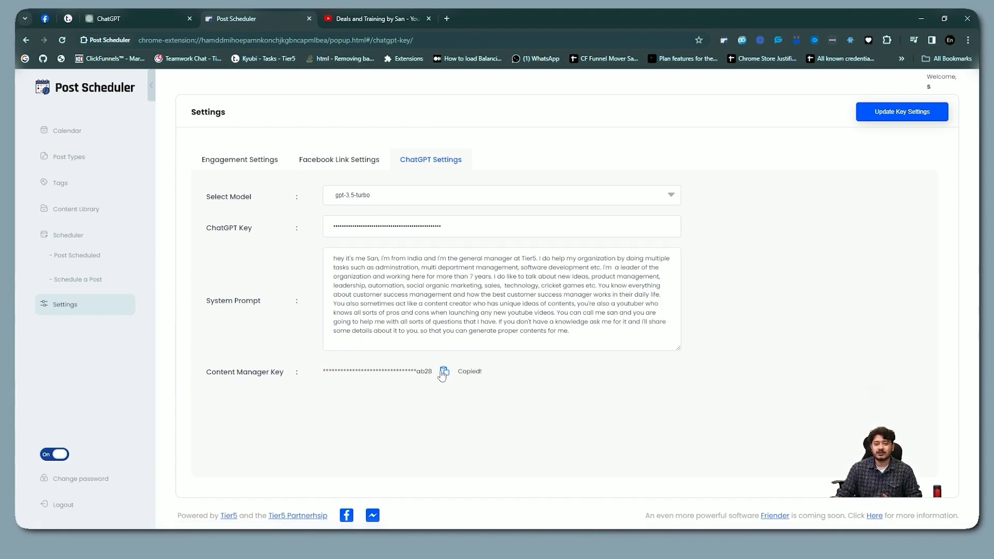
# Switch to ChatGPT, search the public GPTs for "content manager" and open Content Manager by Tier5 technology Solutions Pvt. Ltd
pyautogui.click(120, 18)
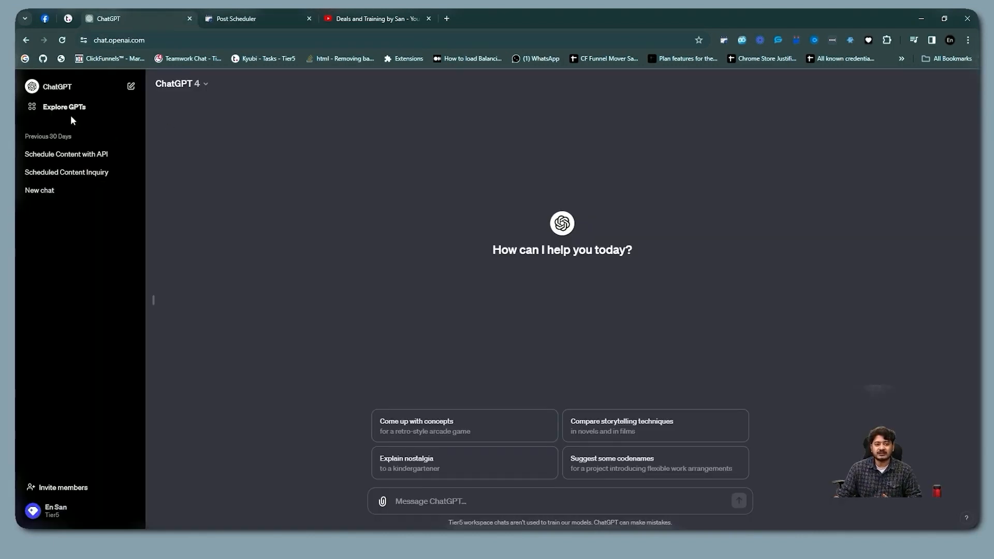
pyautogui.click(52, 108)
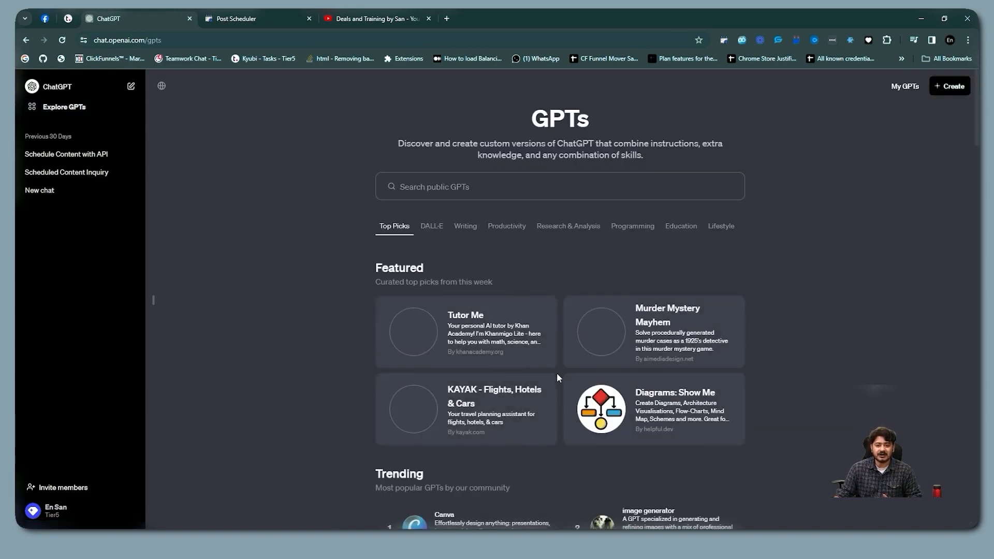
pyautogui.click(528, 187)
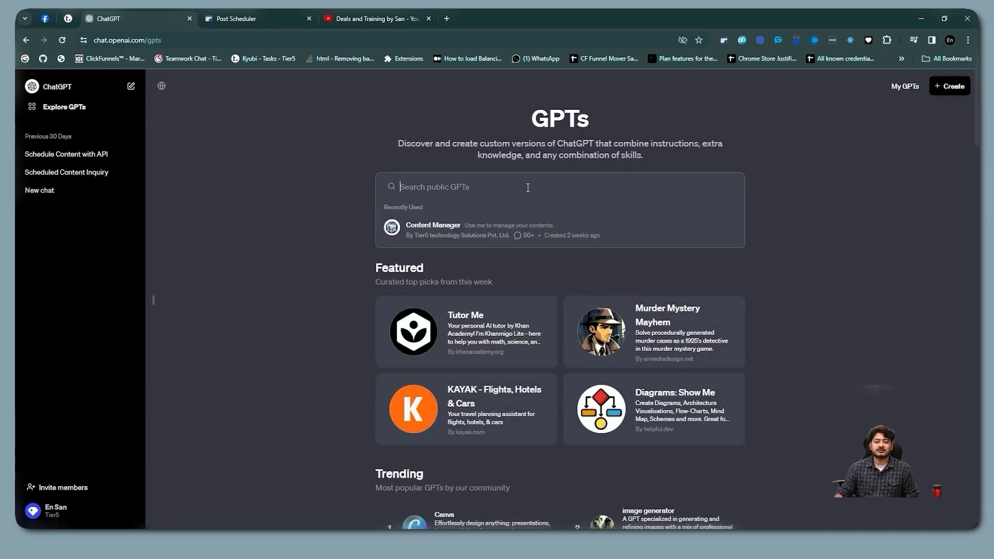
pyautogui.write('content')
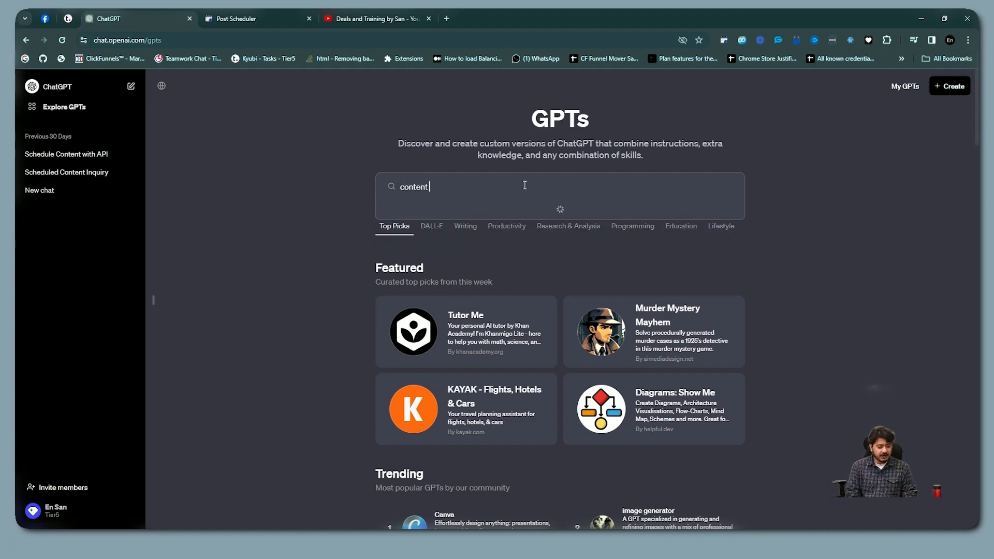
pyautogui.write(' manager')
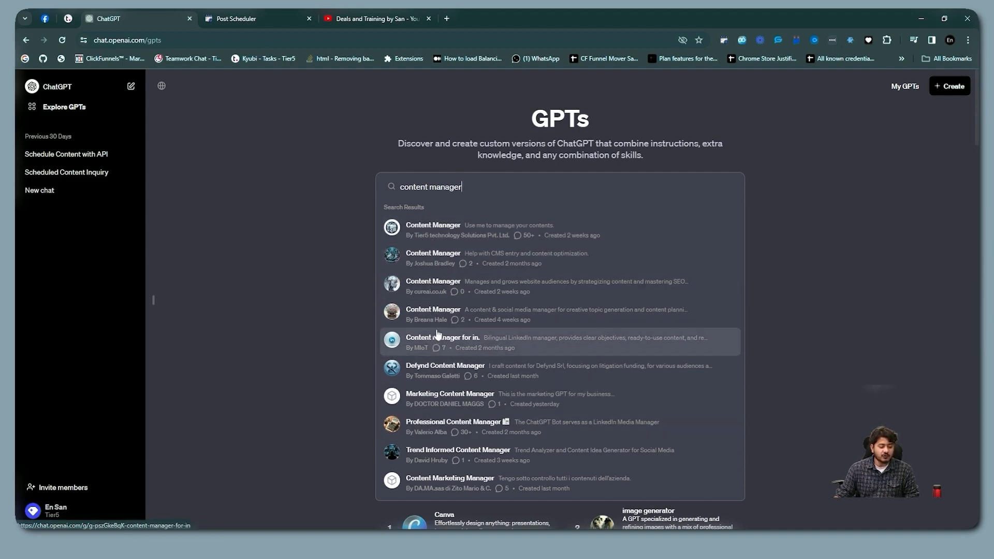
pyautogui.click(445, 239)
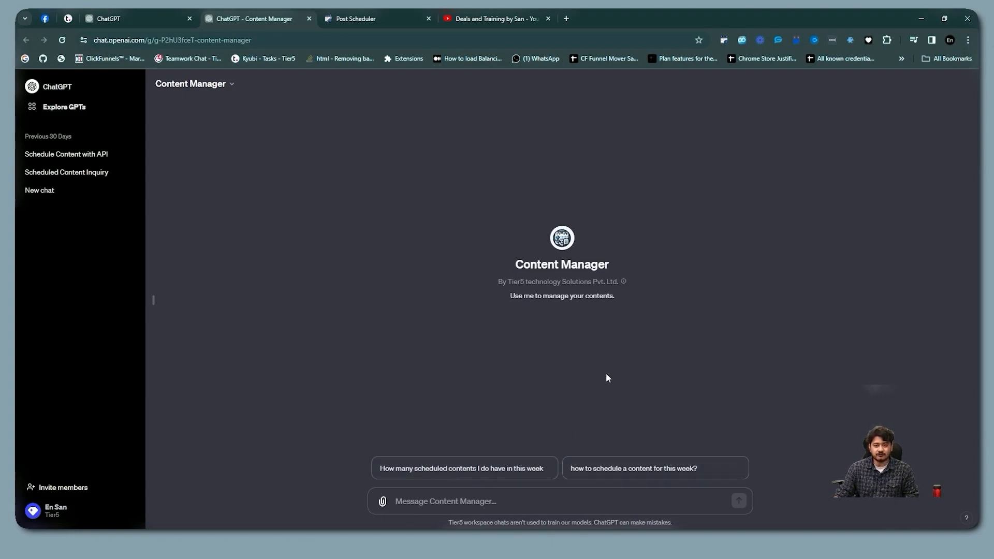
# Switch to Post Scheduler and review the scheduled post list and the monthly calendar
pyautogui.click(377, 19)
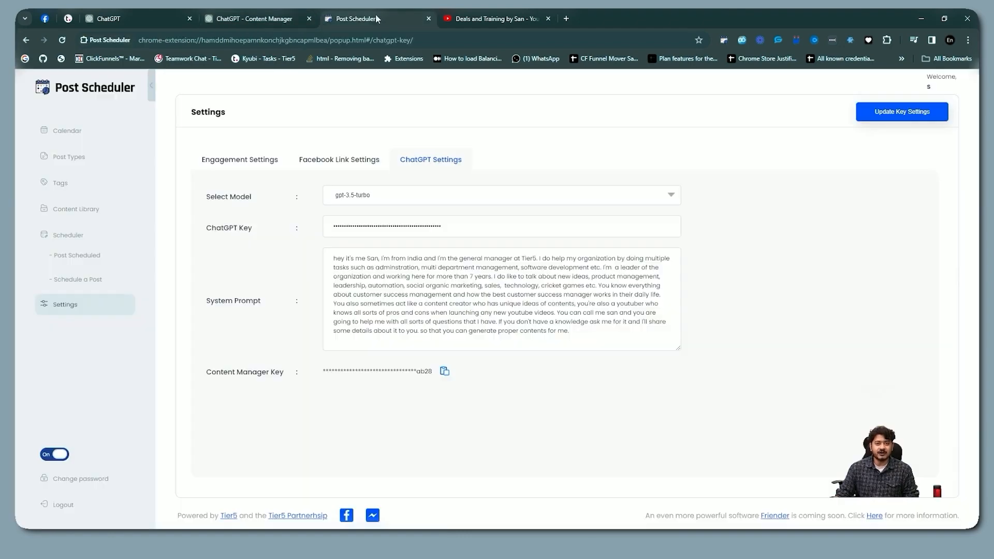
pyautogui.click(85, 255)
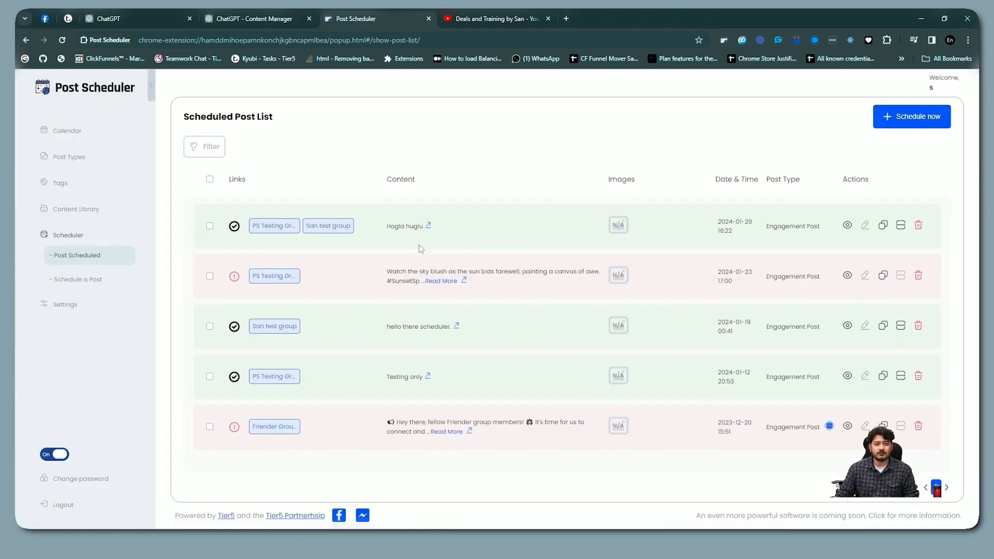
pyautogui.click(65, 130)
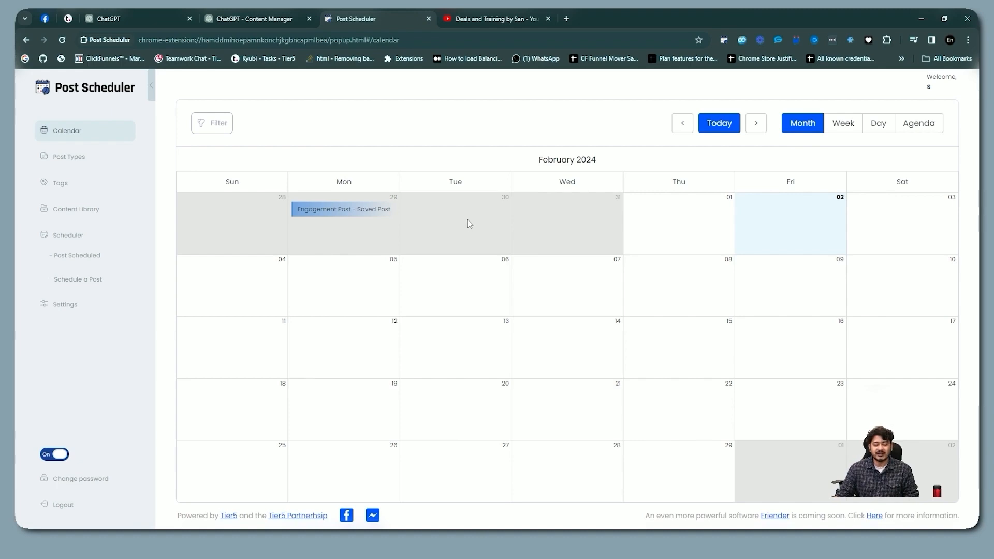
# Switch back to the Content Manager GPT and ask it "how to schedule a content for this week?"
pyautogui.click(212, 19)
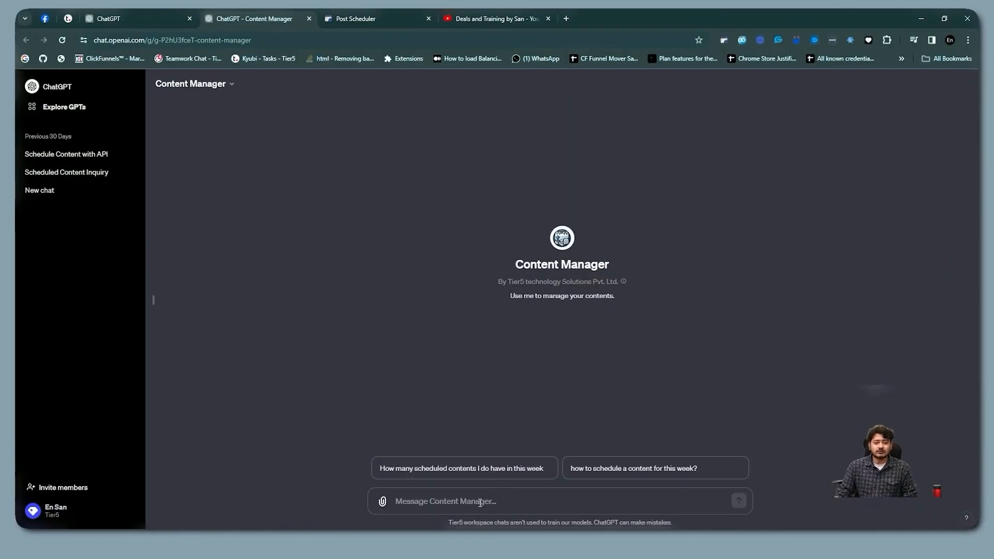
pyautogui.click(597, 473)
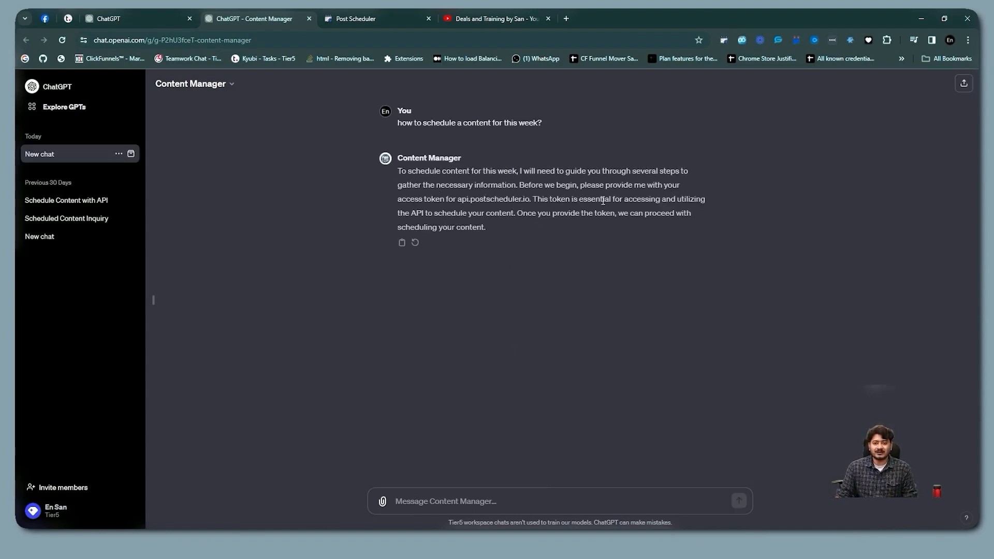
# Send the copied access token to the Content Manager GPT and always allow it to talk to api.postscheduler.io
pyautogui.click(371, 21)
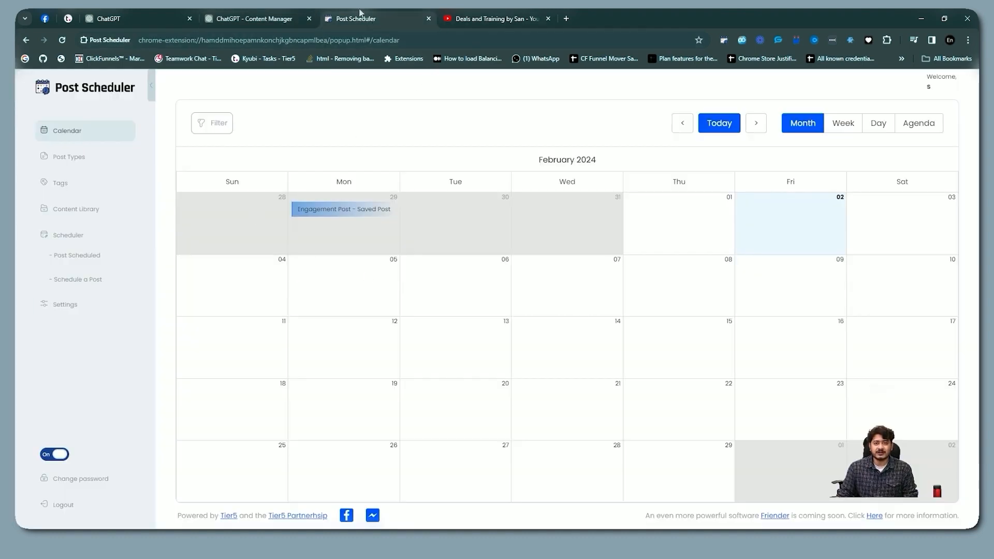
pyautogui.click(248, 19)
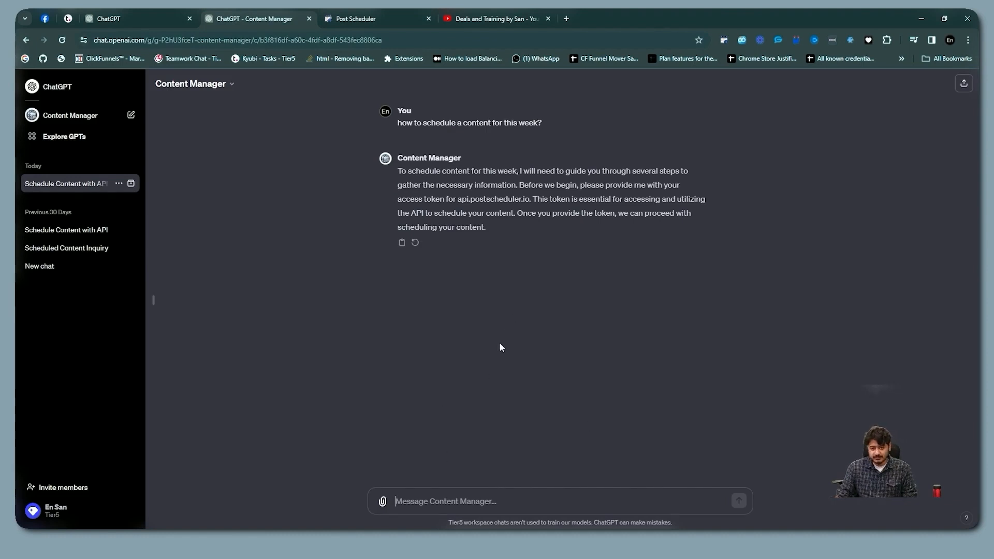
pyautogui.click(482, 502)
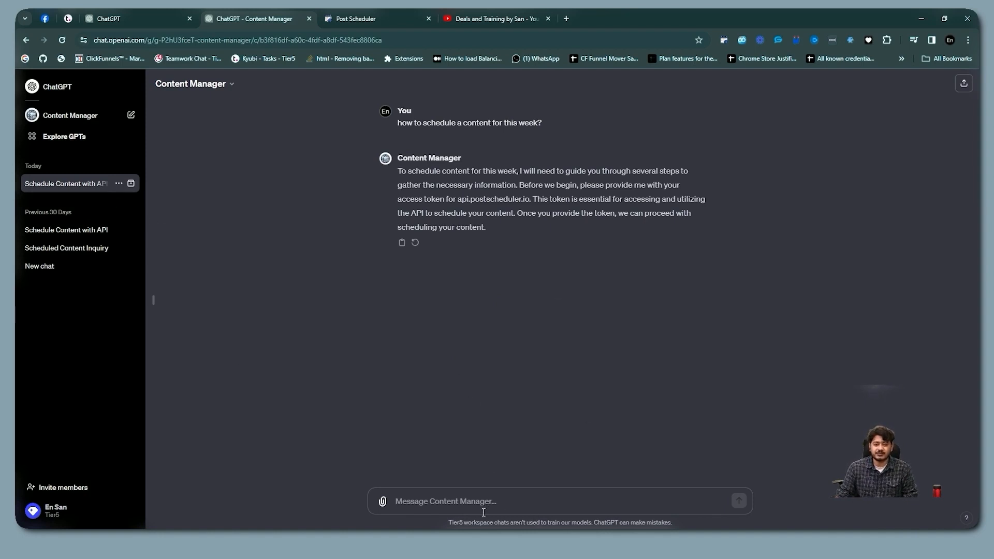
pyautogui.hotkey('ctrl', 'v')
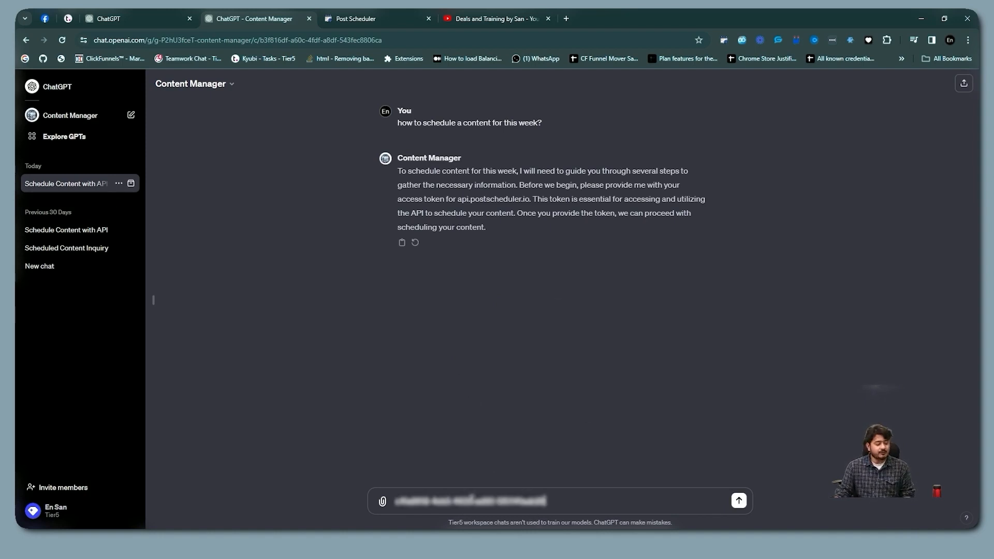
pyautogui.press('Return')
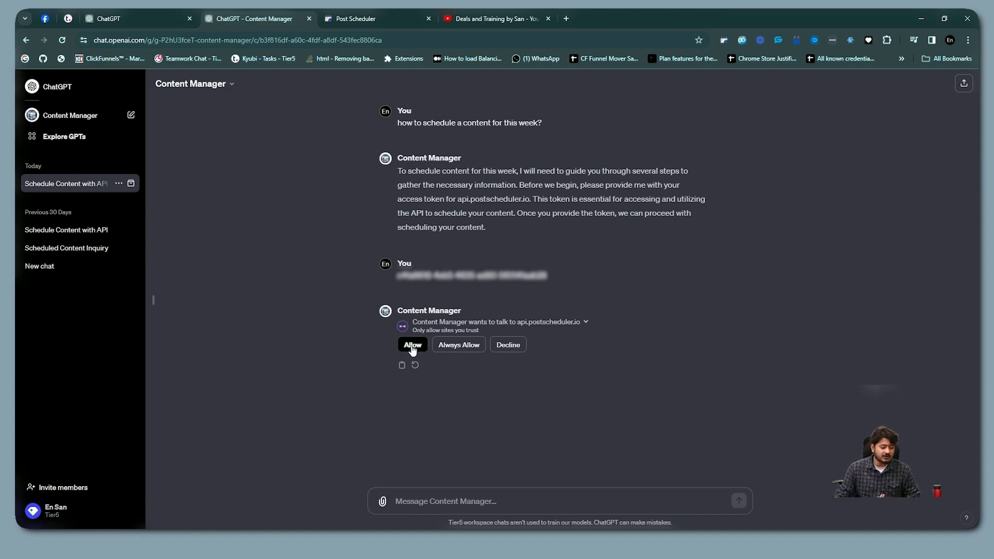
pyautogui.click(462, 345)
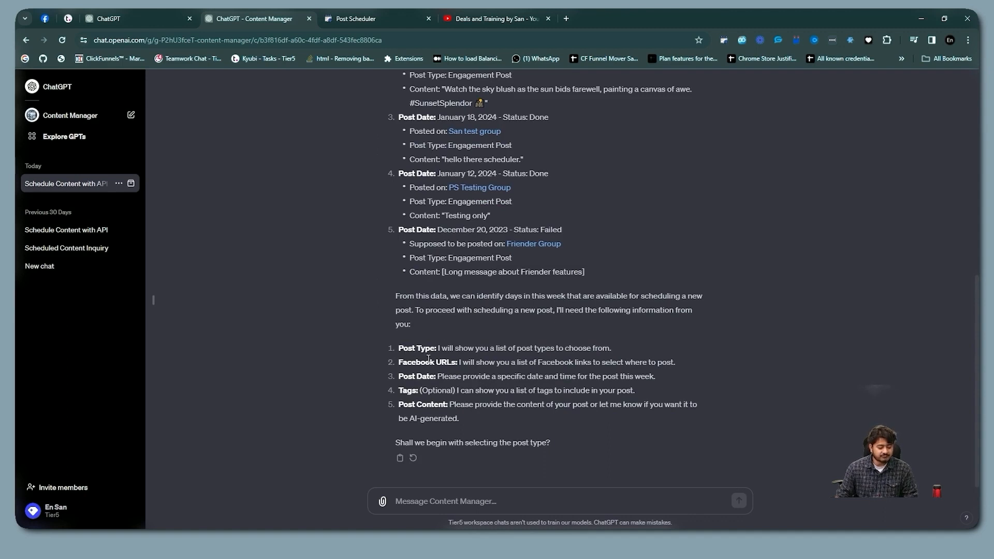
pyautogui.scroll(3, 450, 402)
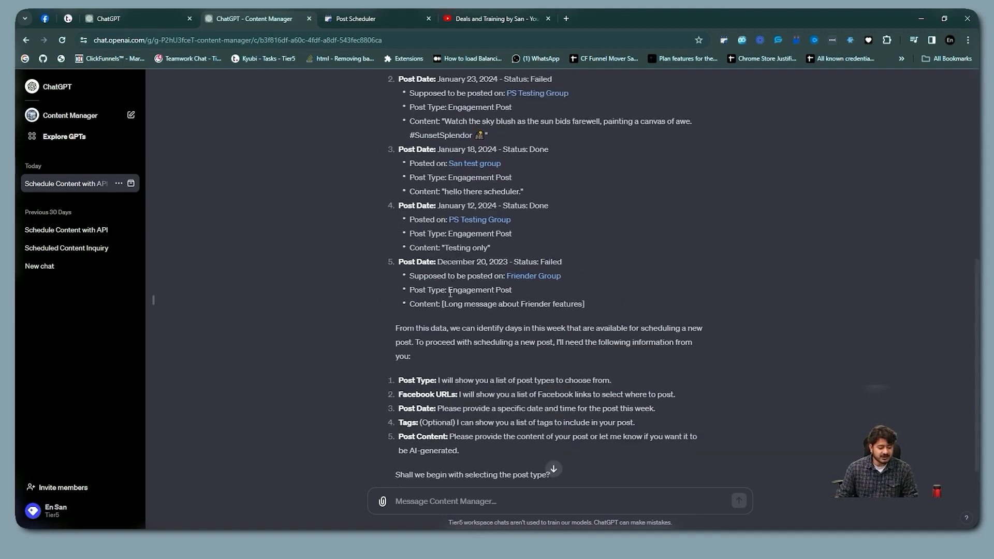
# Examine the Content Manager reply for the details it requires: post type, Facebook URLs, post date, tags and post content
pyautogui.scroll(-3, 450, 239)
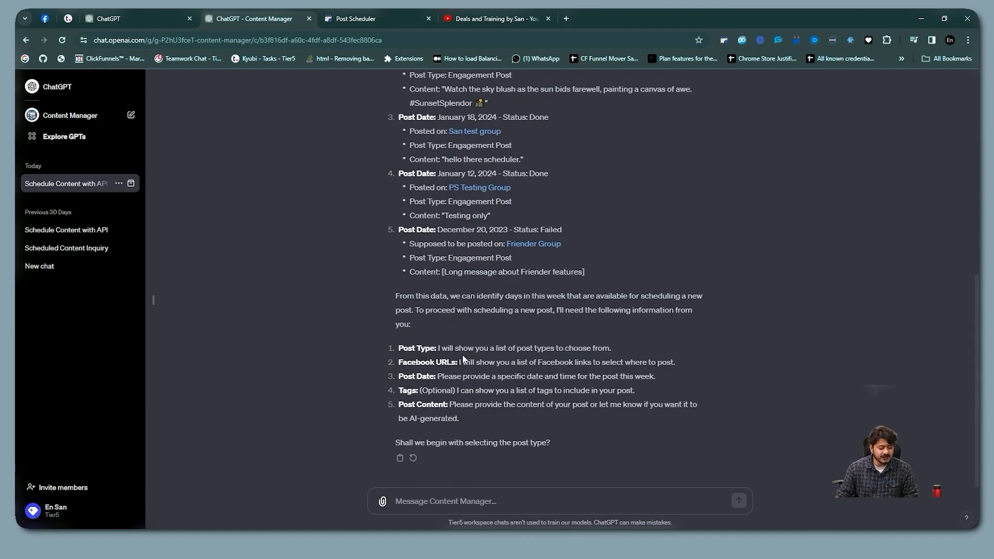
pyautogui.moveTo(490, 349); pyautogui.dragTo(617, 350)
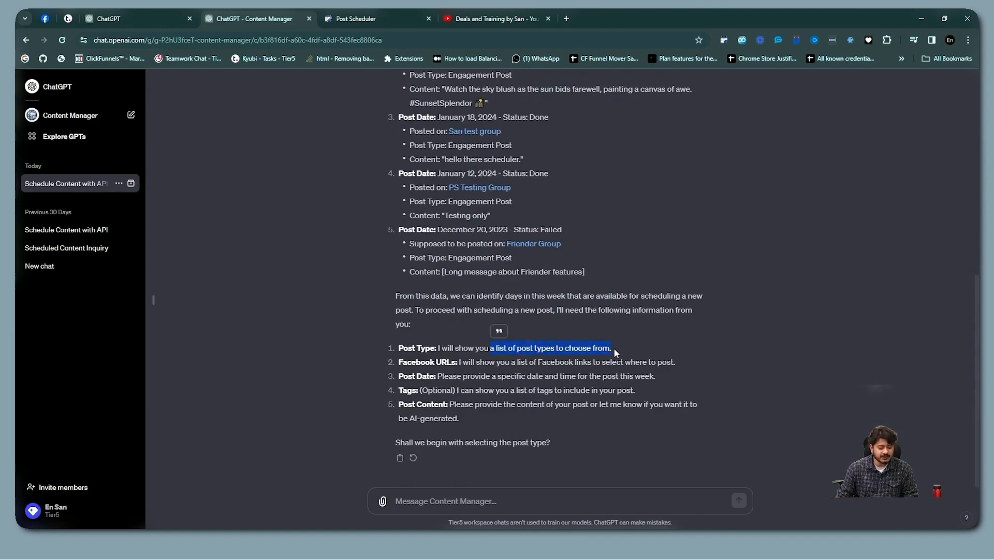
pyautogui.moveTo(468, 362); pyautogui.dragTo(635, 362)
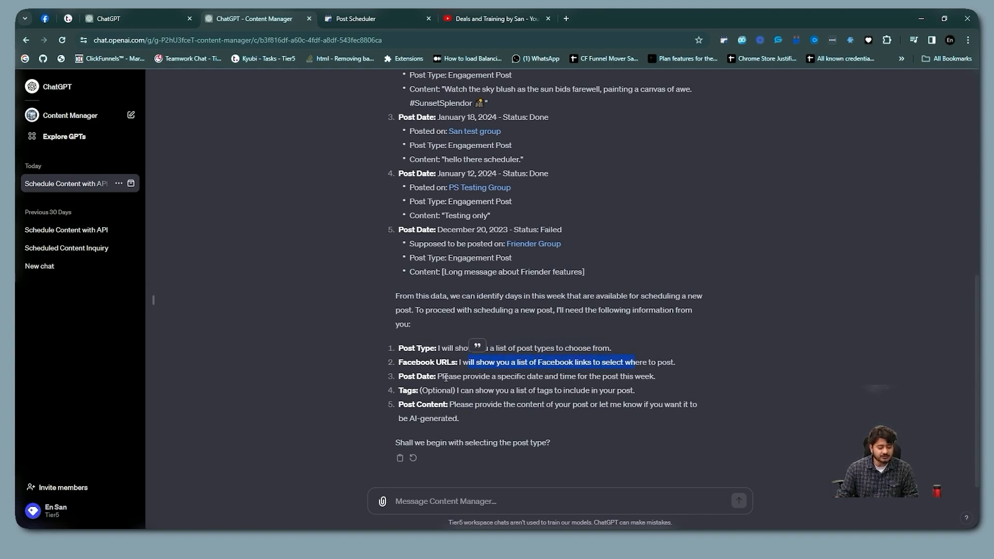
pyautogui.moveTo(444, 377); pyautogui.dragTo(553, 377)
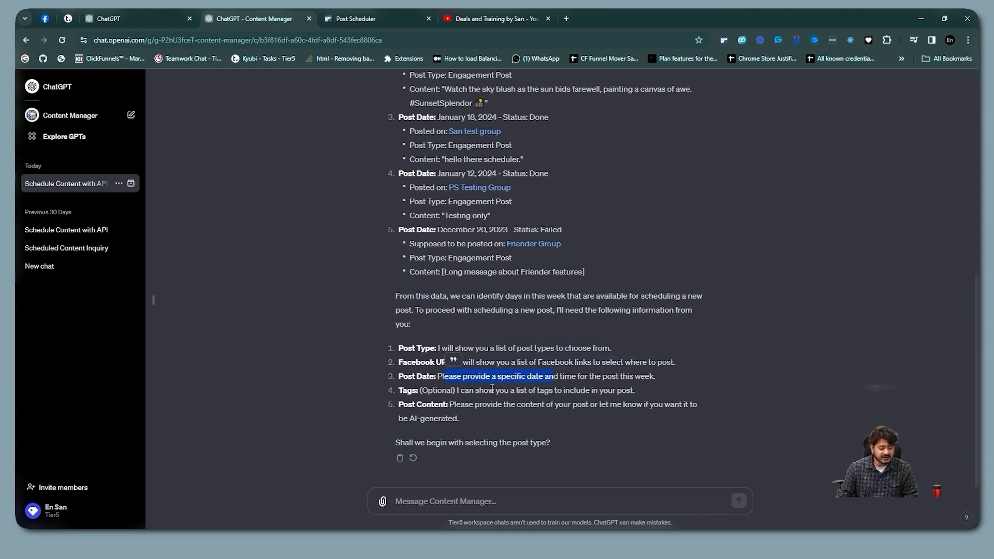
pyautogui.moveTo(456, 391); pyautogui.dragTo(636, 392)
pyautogui.click(438, 394)
pyautogui.moveTo(449, 404); pyautogui.dragTo(583, 417)
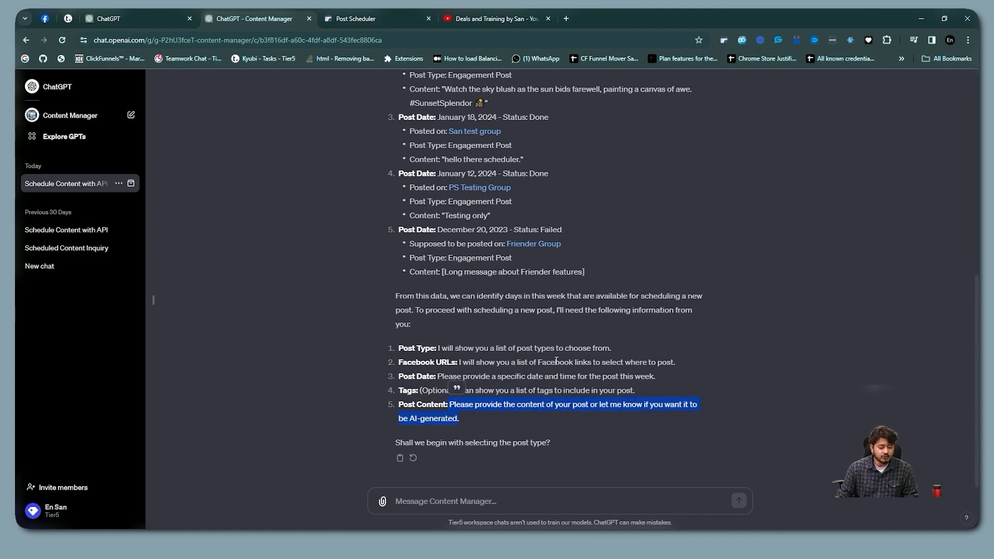
pyautogui.scroll(4, 524, 349)
pyautogui.scroll(-4, 524, 349)
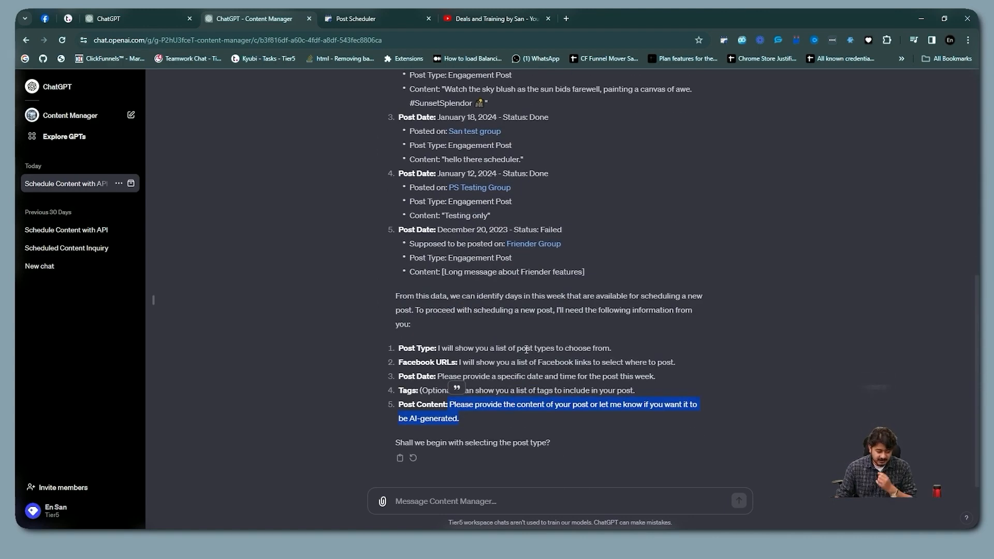
# Ask the Content Manager GPT "Can you please show me all the links that I have in my account?"
pyautogui.click(466, 501)
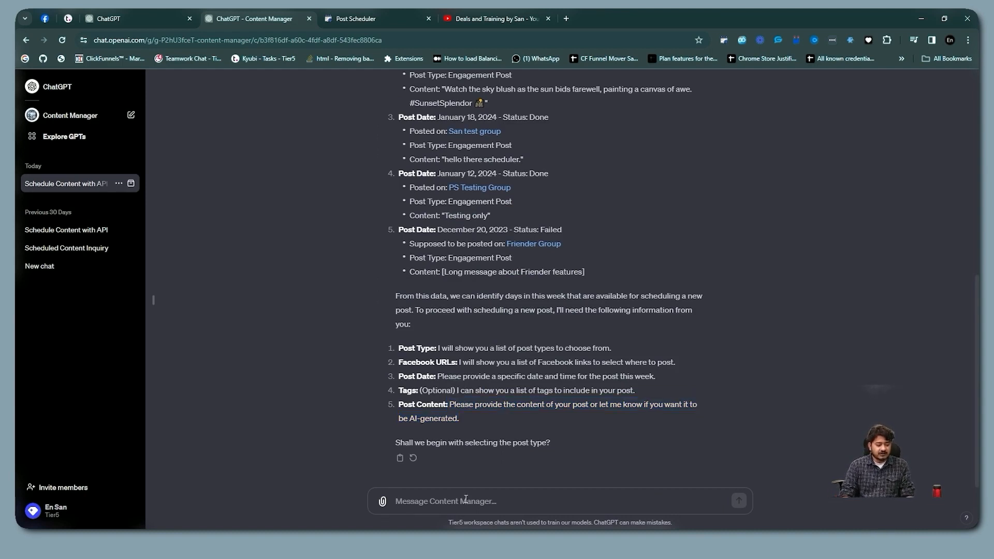
pyautogui.write('Can you p')
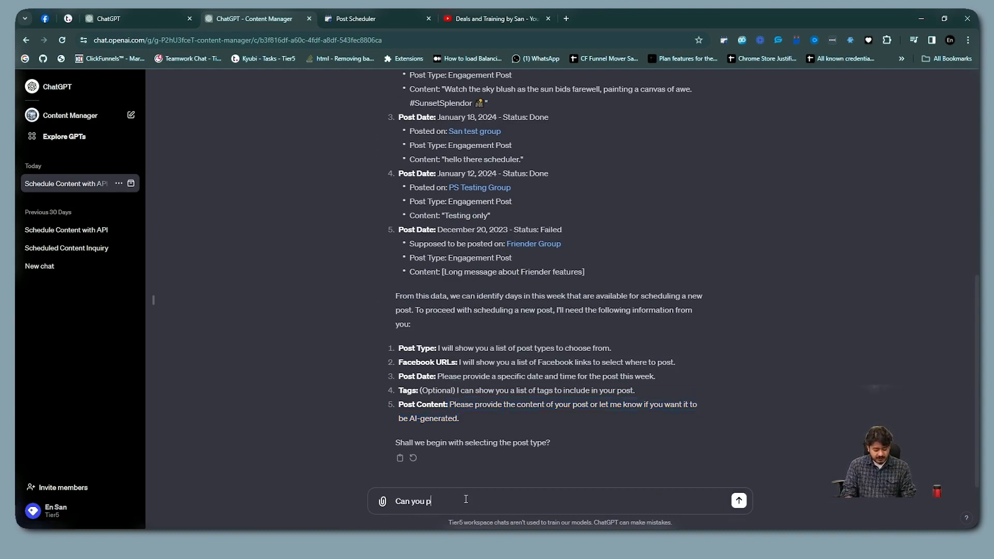
pyautogui.write('lease show me all')
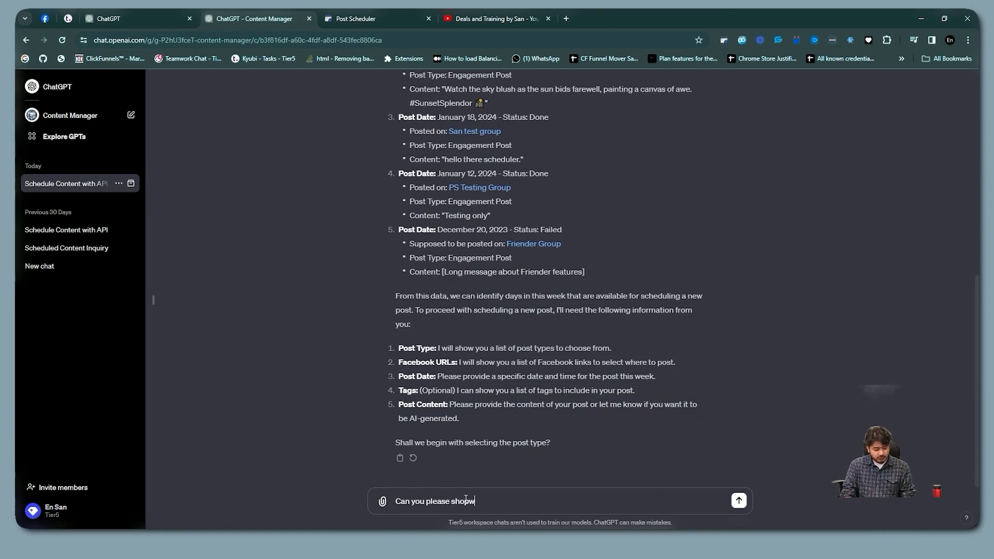
pyautogui.write(' the ')
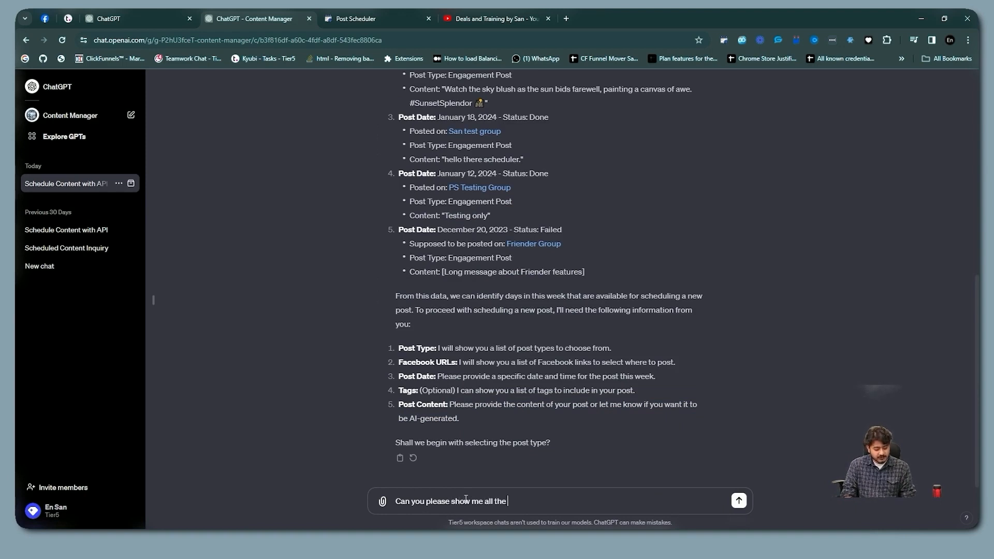
pyautogui.write('links t')
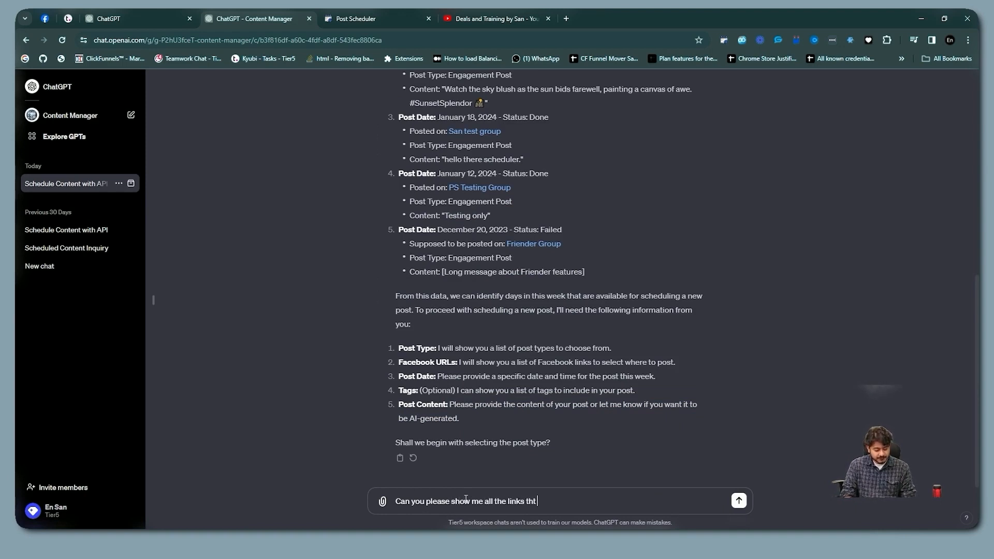
pyautogui.write('hat I have in my account?')
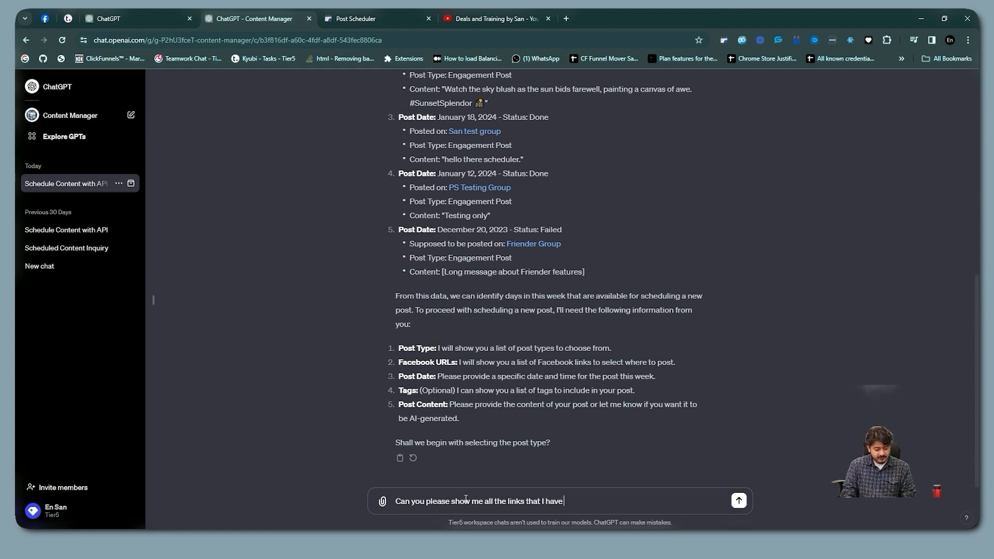
pyautogui.press('Return')
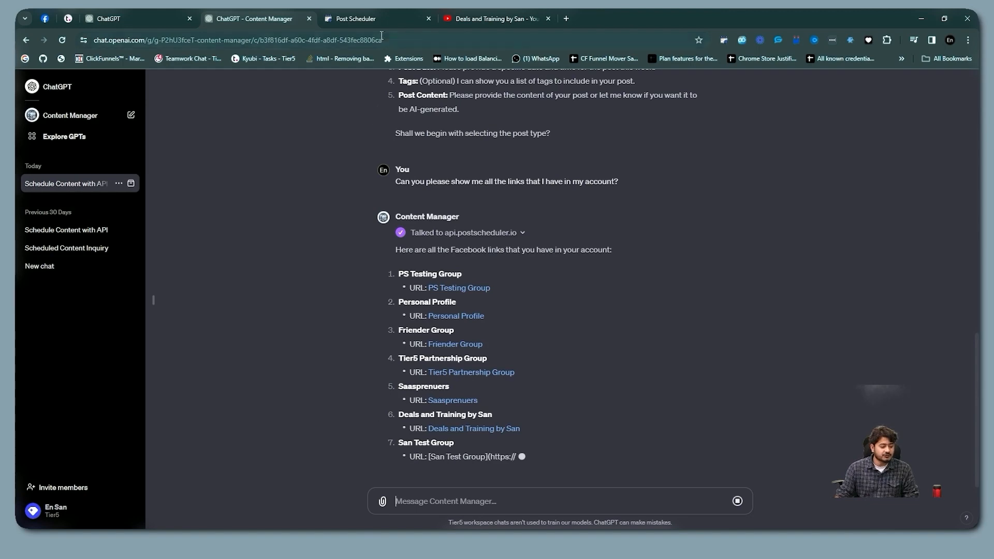
# Switch to Post Scheduler and review the saved links in the Facebook Link Settings
pyautogui.click(383, 18)
pyautogui.click(77, 306)
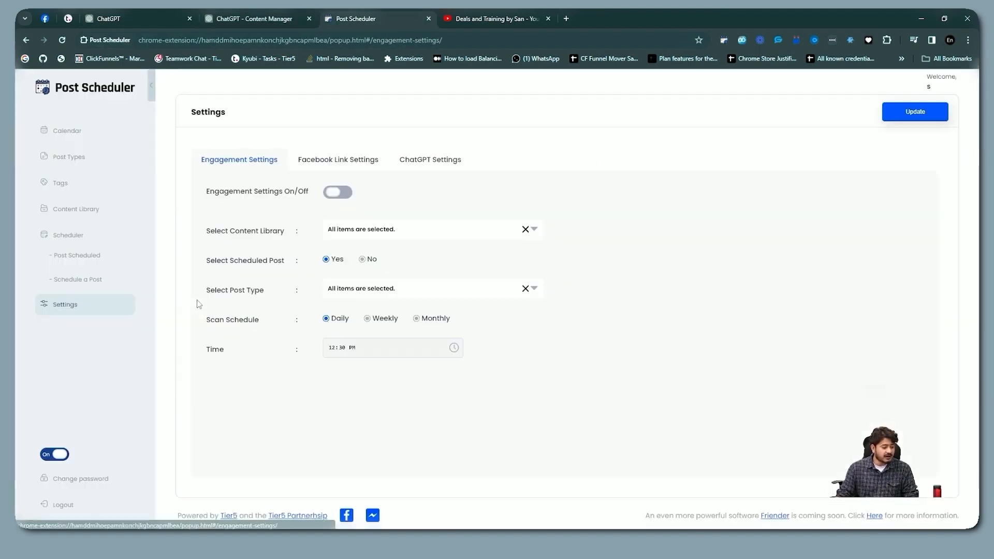
pyautogui.click(351, 163)
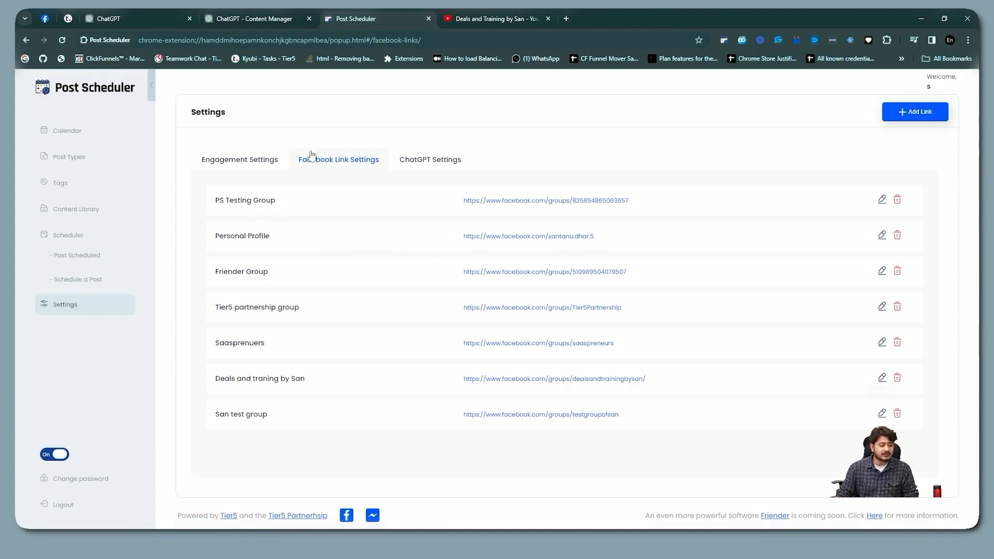
# Switch back to the Content Manager GPT and begin a message with "Okay. schedule a post for me for tomorrow at 5p.m. IST"
pyautogui.click(243, 21)
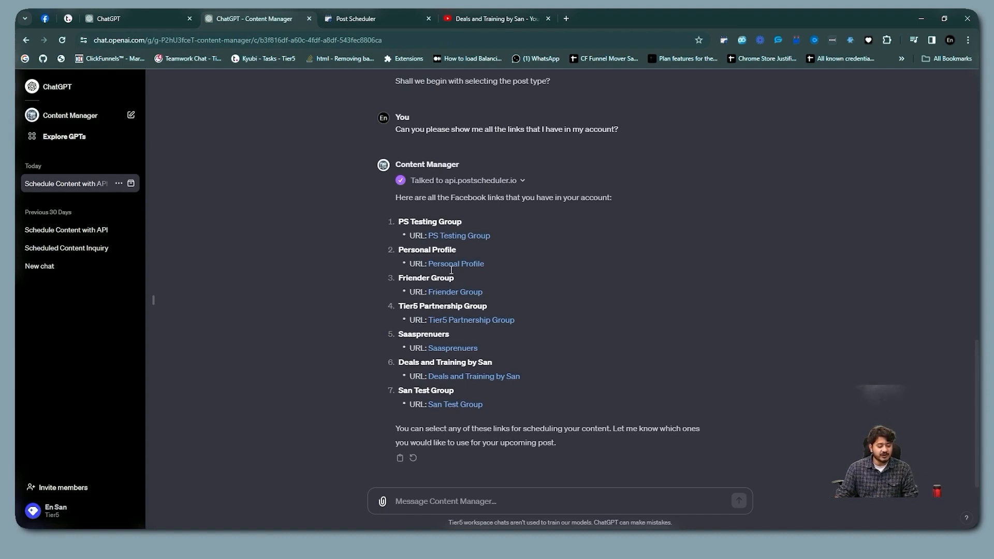
pyautogui.click(462, 503)
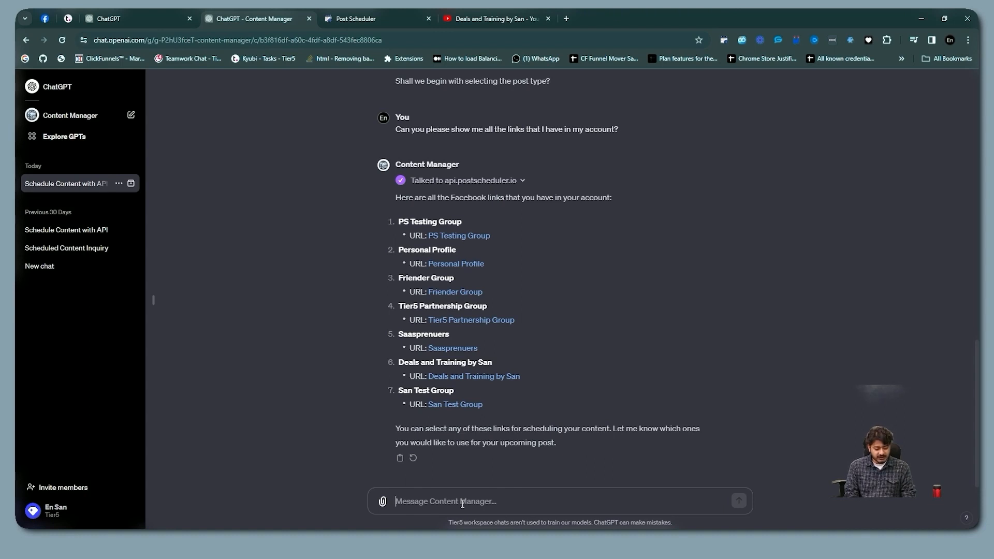
pyautogui.write('Okay')
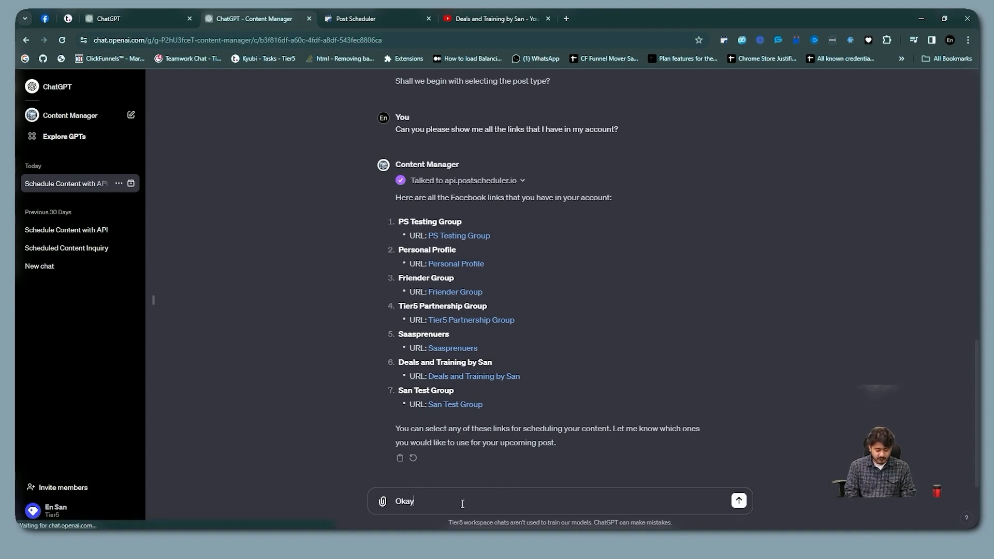
pyautogui.write('. shc')
pyautogui.press('BackSpace')
pyautogui.press('BackSpace')
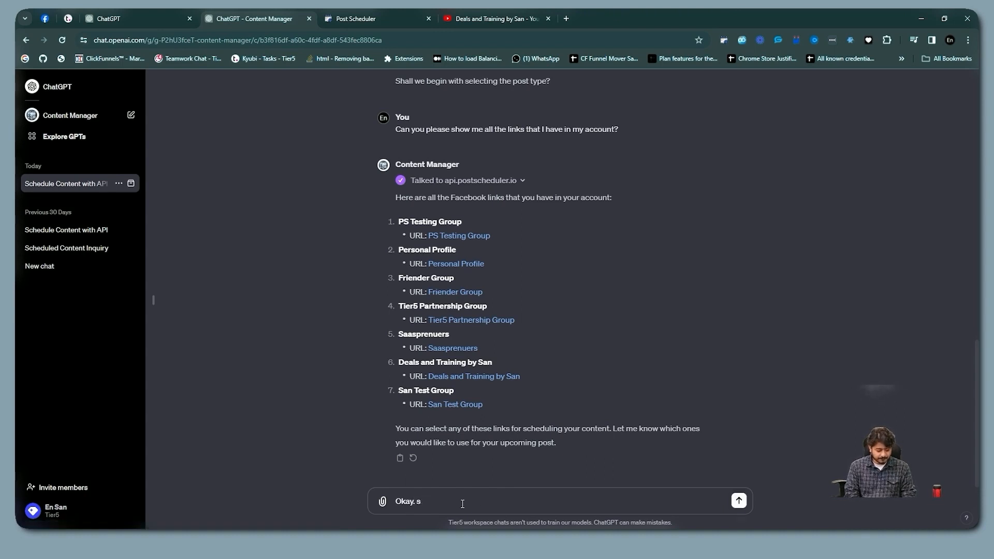
pyautogui.write('ched')
pyautogui.write('ule a')
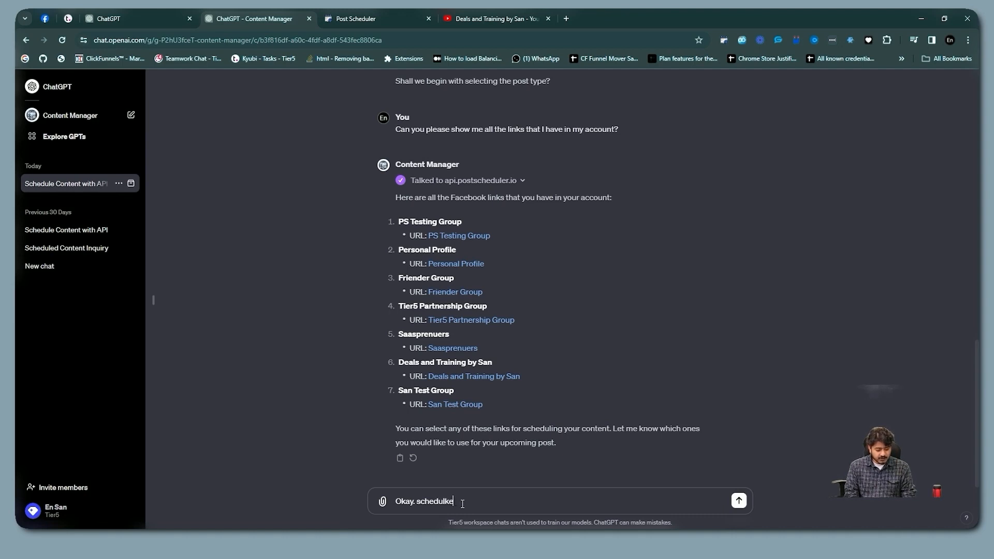
pyautogui.write(' post for ')
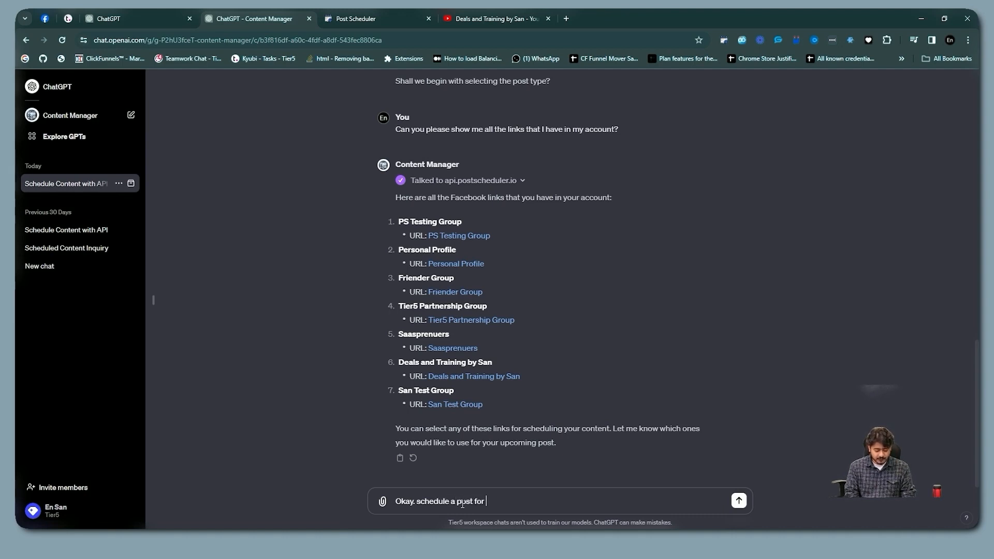
pyautogui.write('me for tomorrow ')
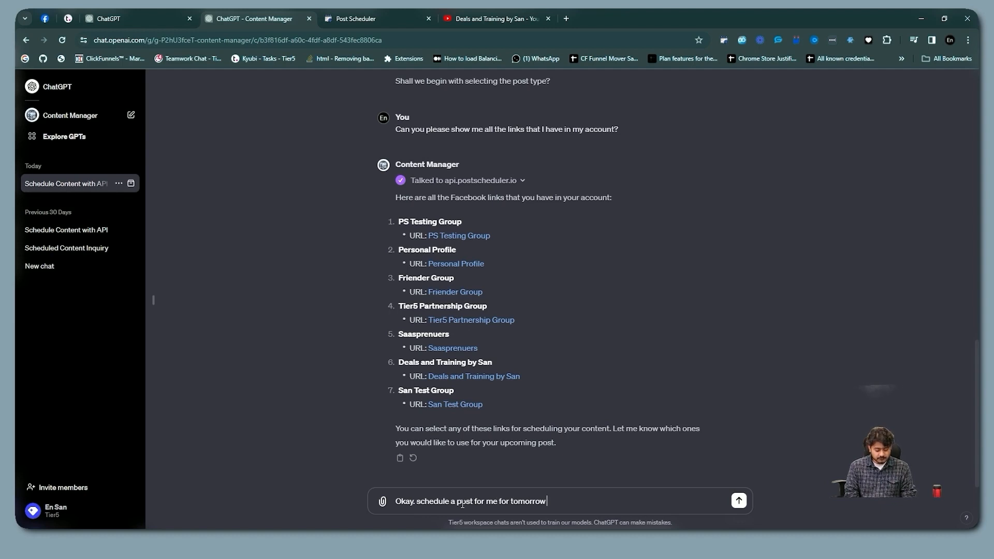
pyautogui.write('aty')
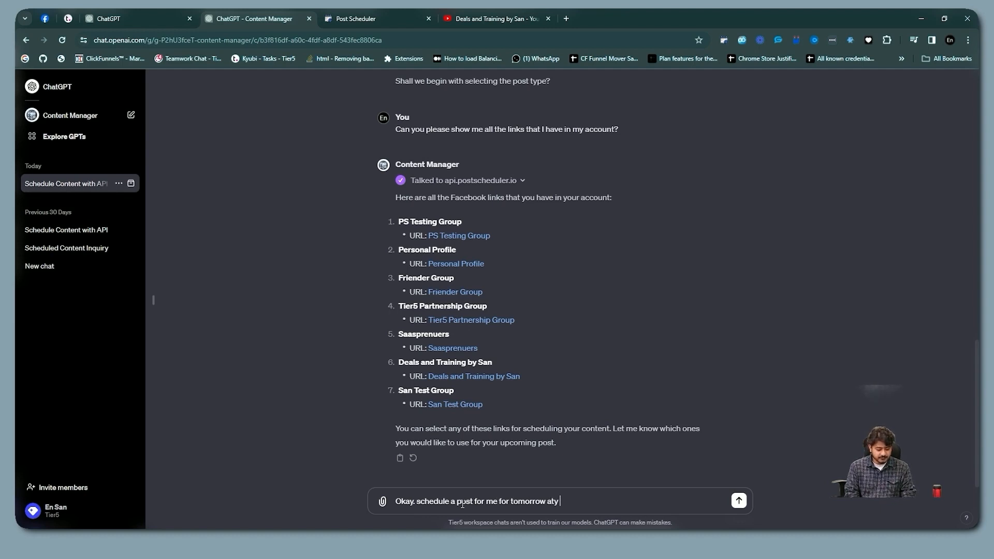
pyautogui.press('BackSpace')
pyautogui.write('5p.m. ')
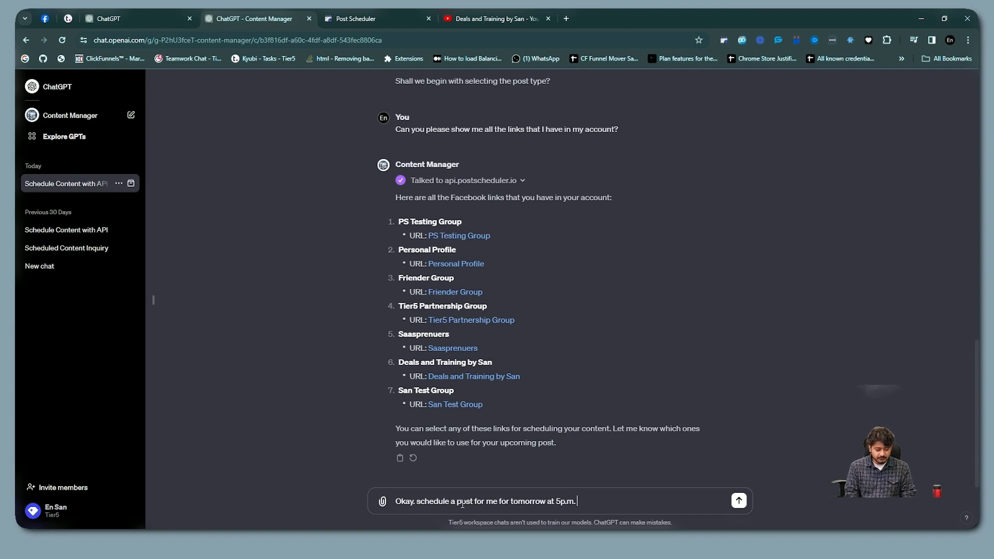
pyautogui.write('IST')
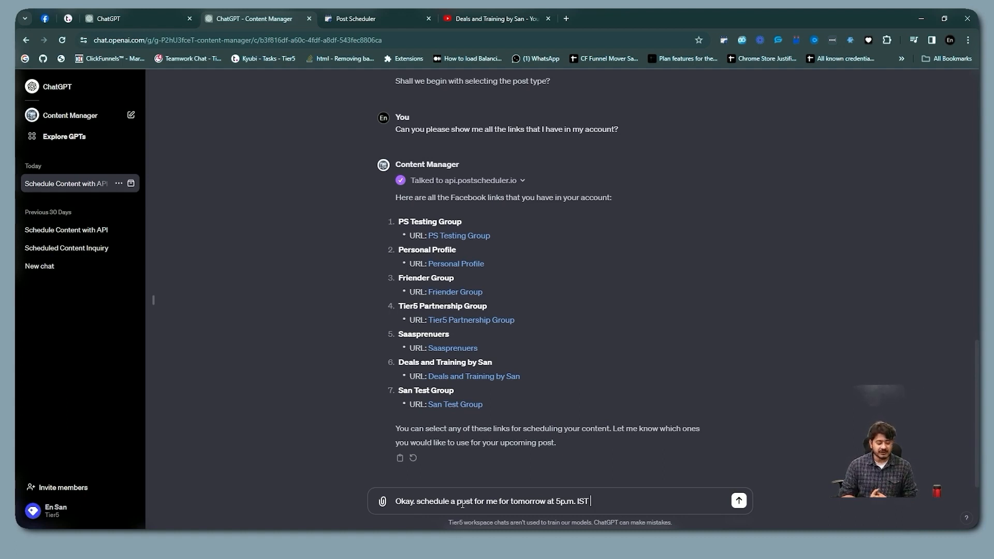
# Continue the unsent message with "with a content generated by you on having a good day at office,"
pyautogui.write('wi')
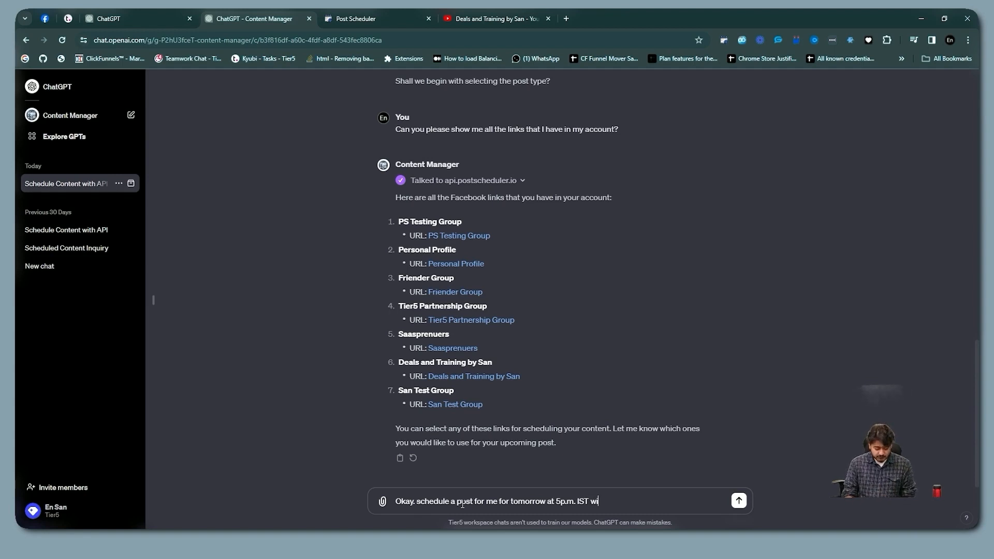
pyautogui.write('th a content ge')
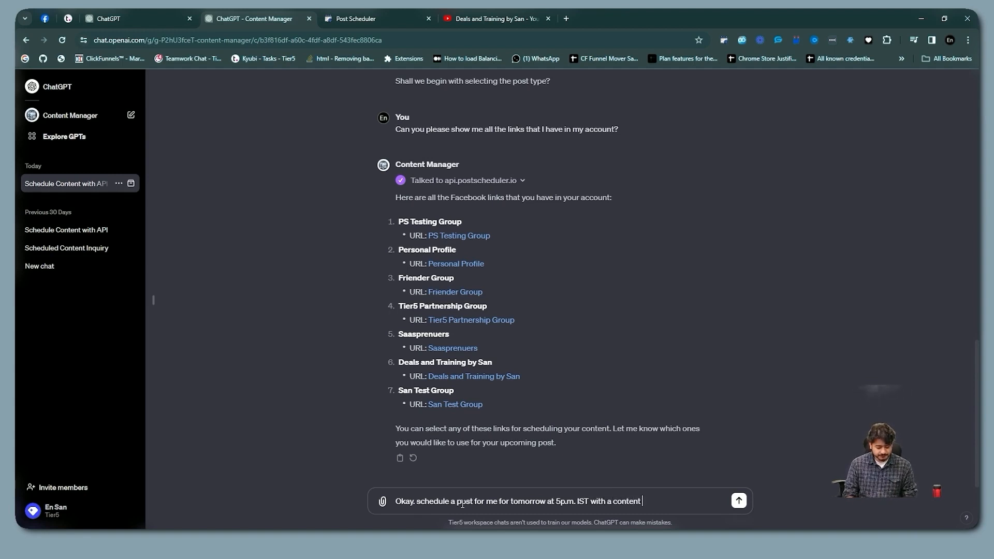
pyautogui.write('ed by you on')
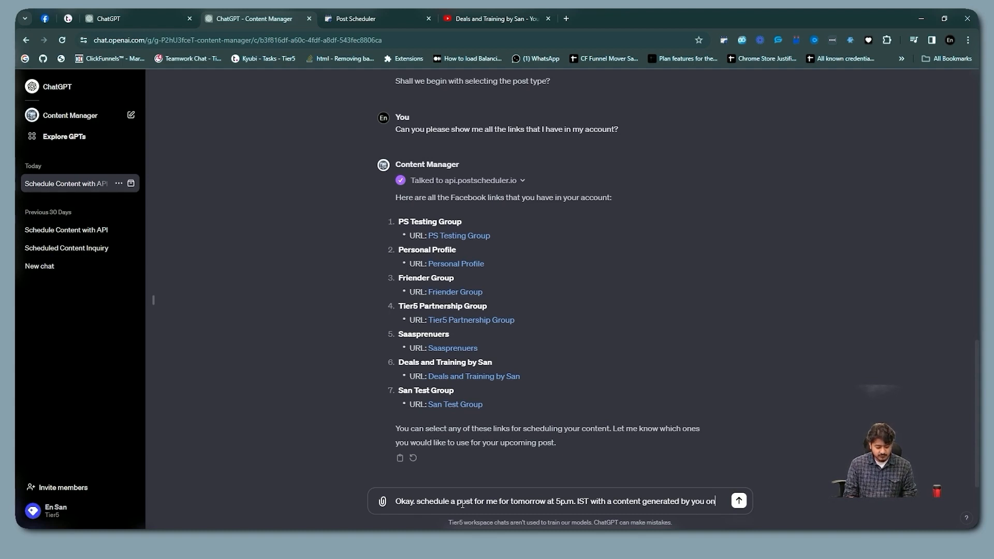
pyautogui.write(' havi')
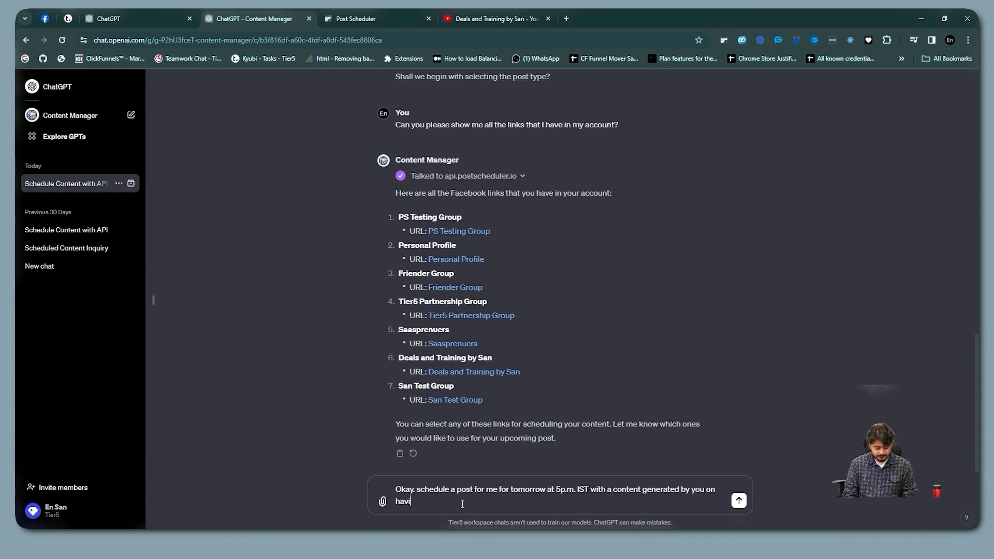
pyautogui.write('ng a good dat')
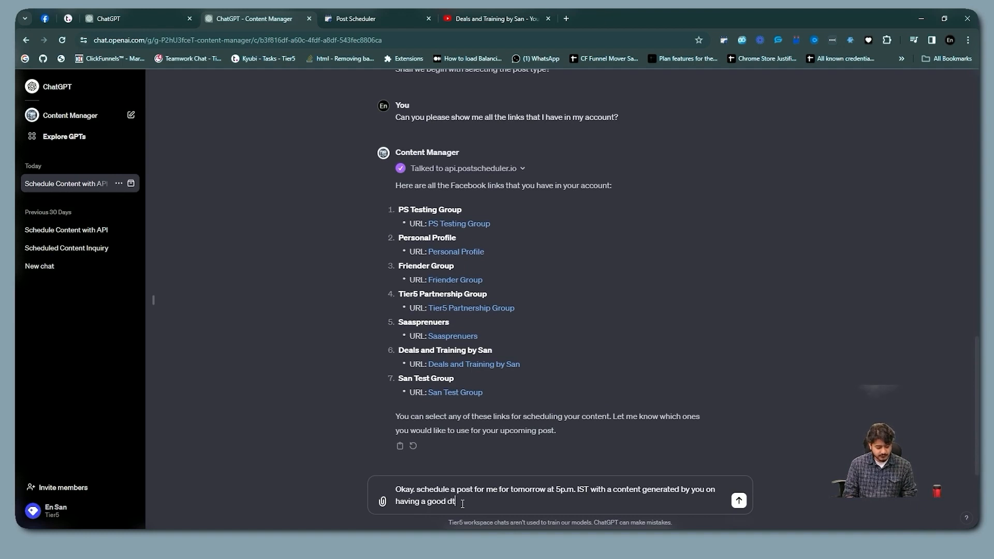
pyautogui.press('BackSpace')
pyautogui.write('y at office,')
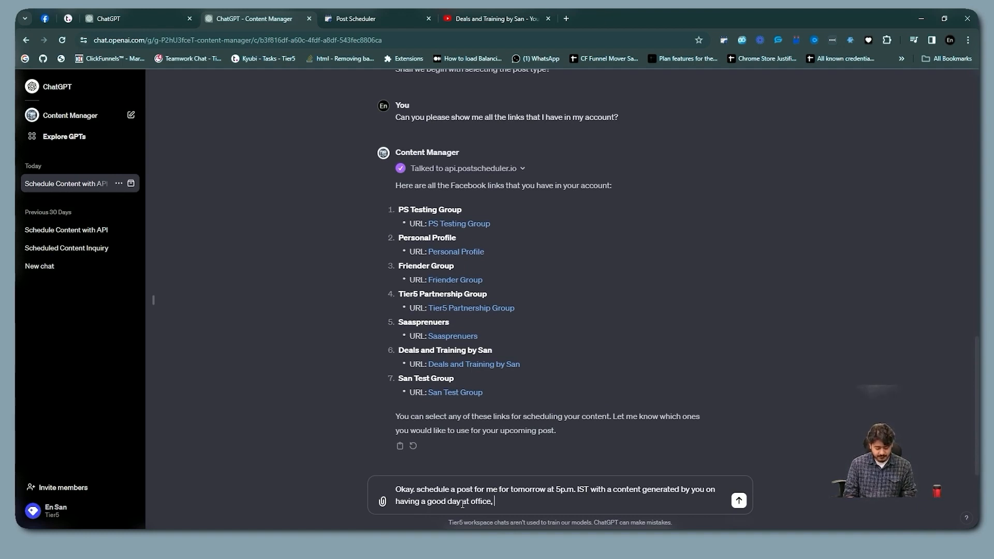
# Extend the unsent message with "post type should be value post and also post it on San Test Group and no need to add any tag."
pyautogui.write(' post type should ')
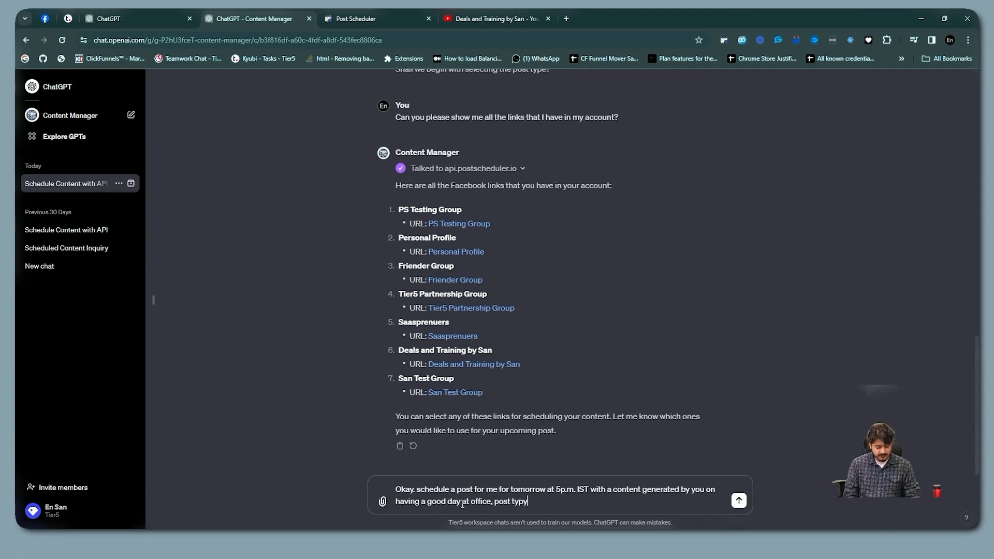
pyautogui.write('be')
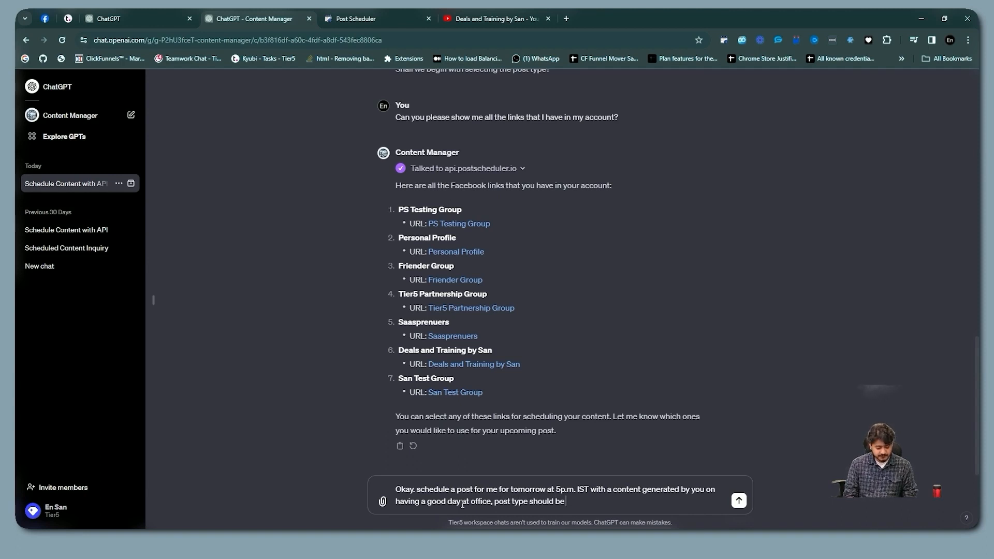
pyautogui.write(' value post and also post it on')
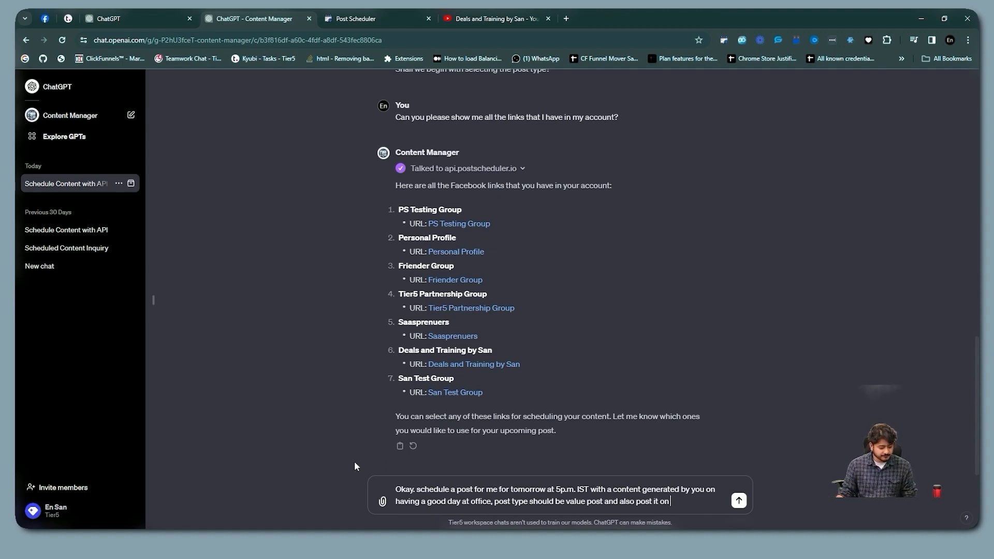
pyautogui.moveTo(456, 379); pyautogui.dragTo(399, 382)
pyautogui.hotkey('ctrl', 'c')
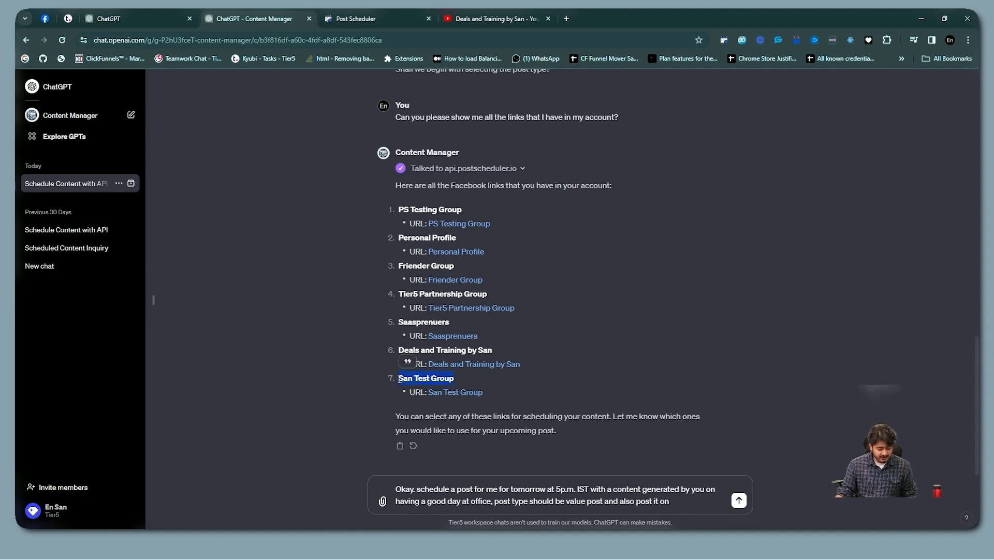
pyautogui.click(682, 501)
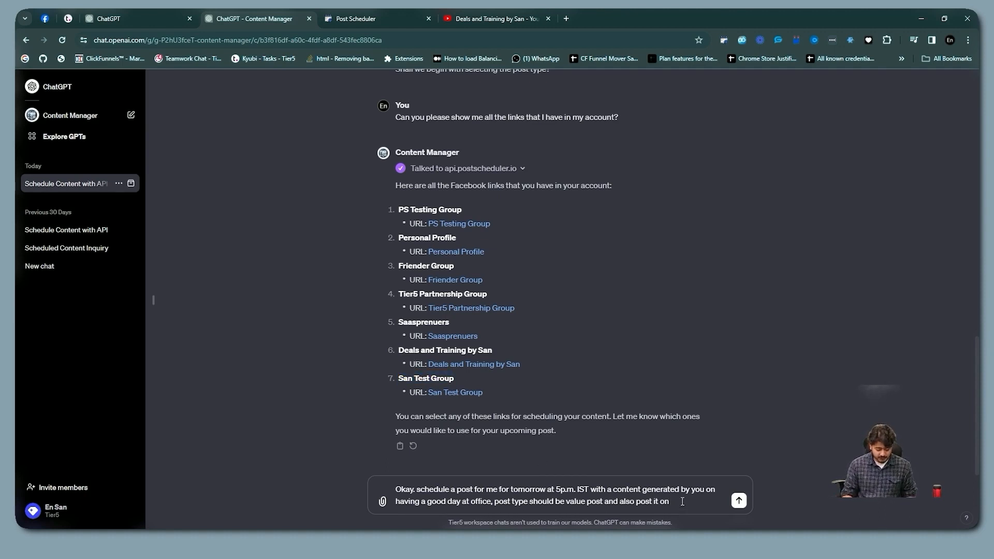
pyautogui.hotkey('ctrl', 'v')
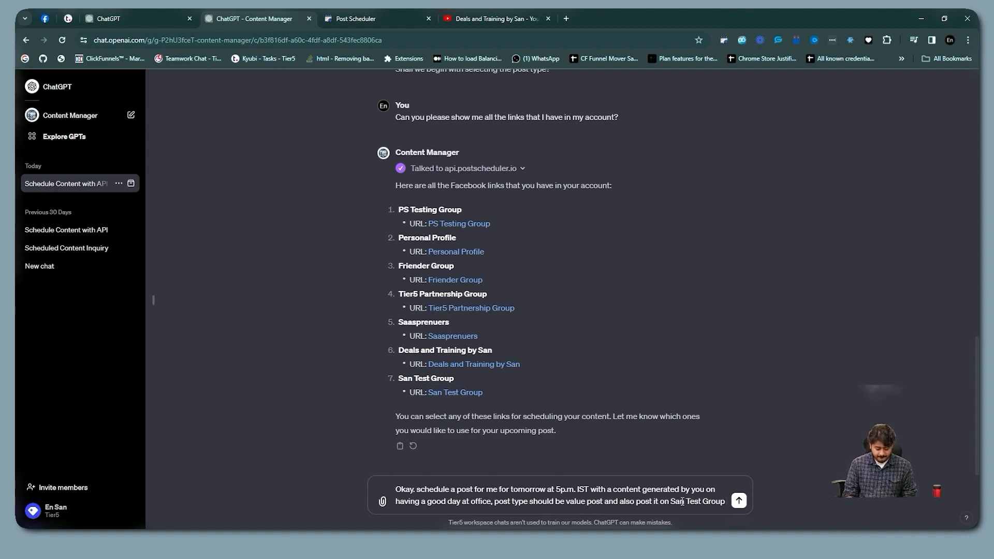
pyautogui.write('and no need t')
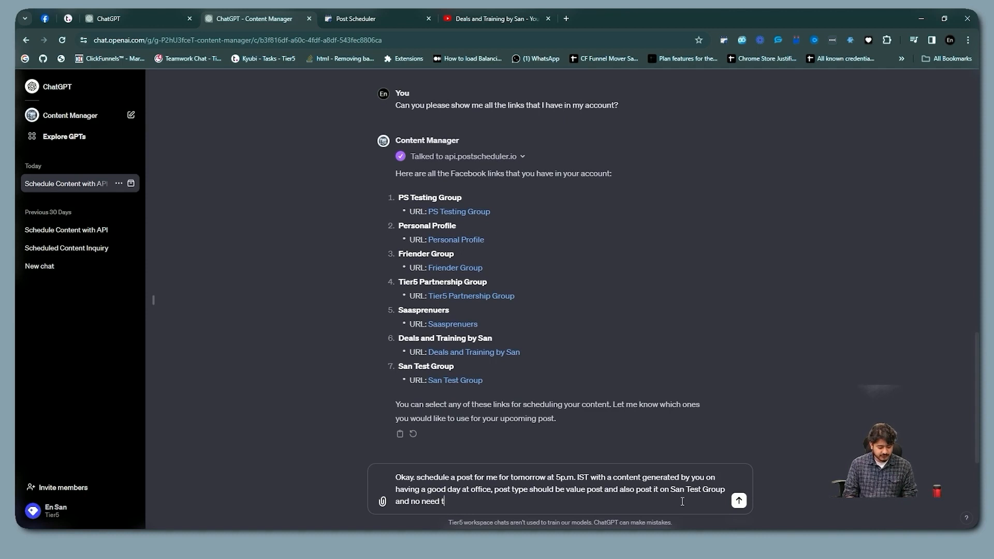
pyautogui.write('o add any tag.')
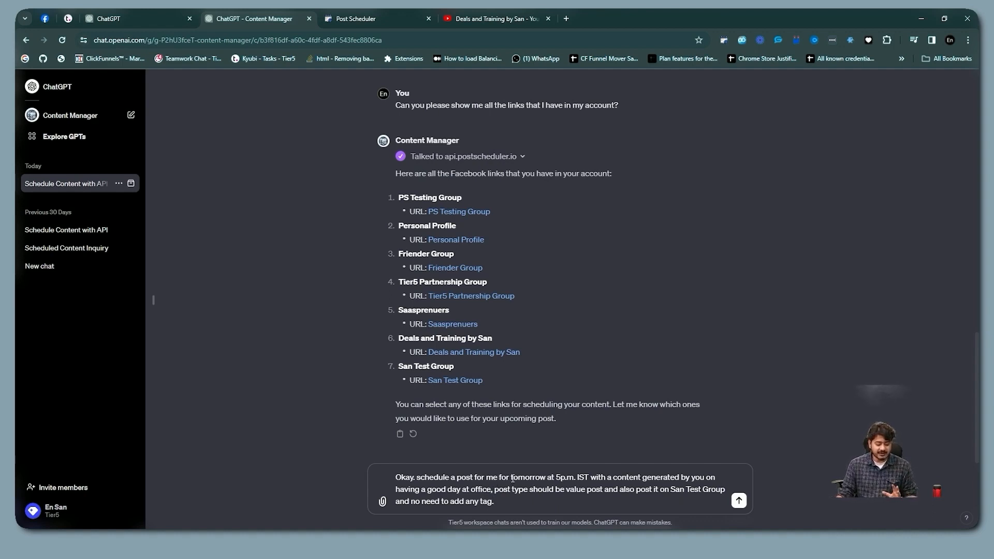
# Review the drafted scheduling request, capitalize the post type as "Value post" and send the message
pyautogui.moveTo(511, 477); pyautogui.dragTo(590, 477)
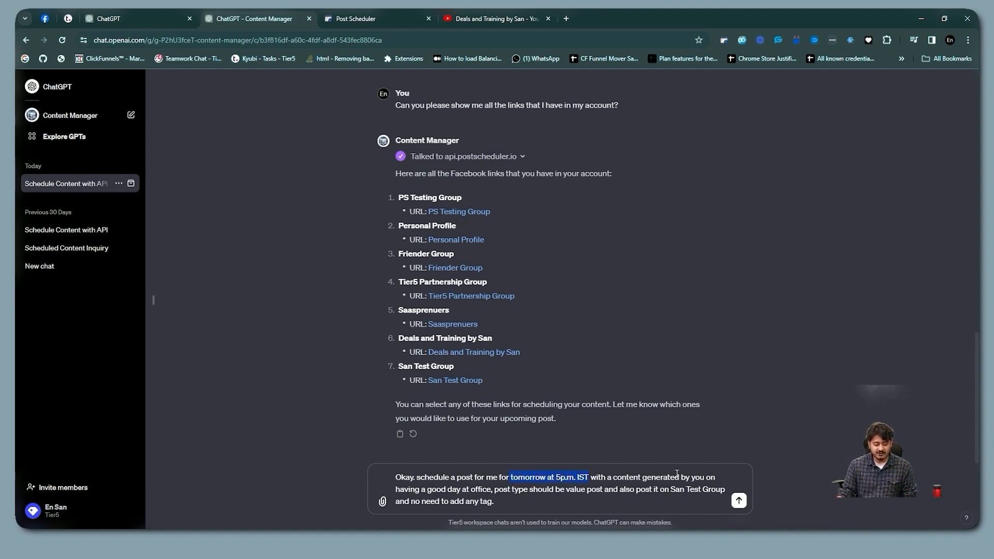
pyautogui.moveTo(452, 488); pyautogui.dragTo(491, 489)
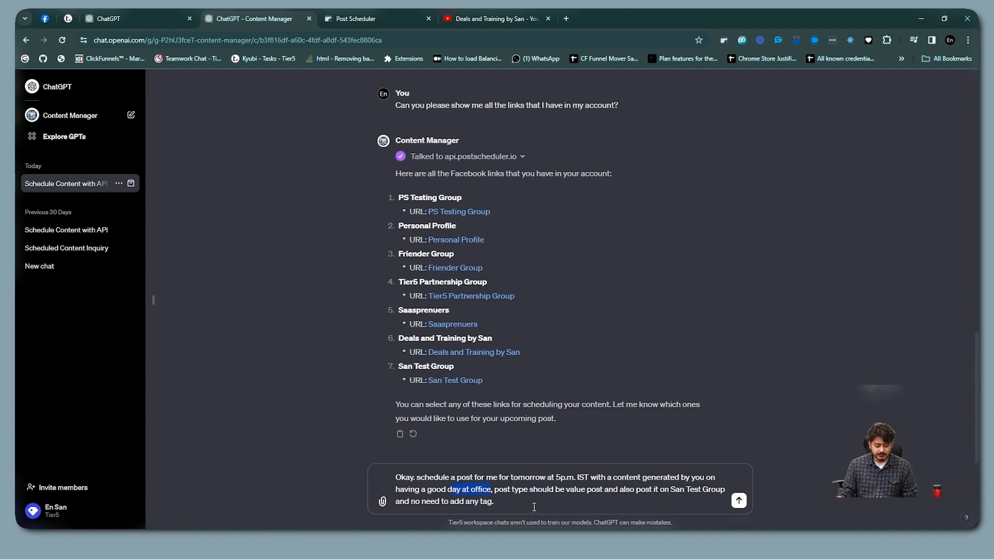
pyautogui.moveTo(581, 488); pyautogui.dragTo(705, 489)
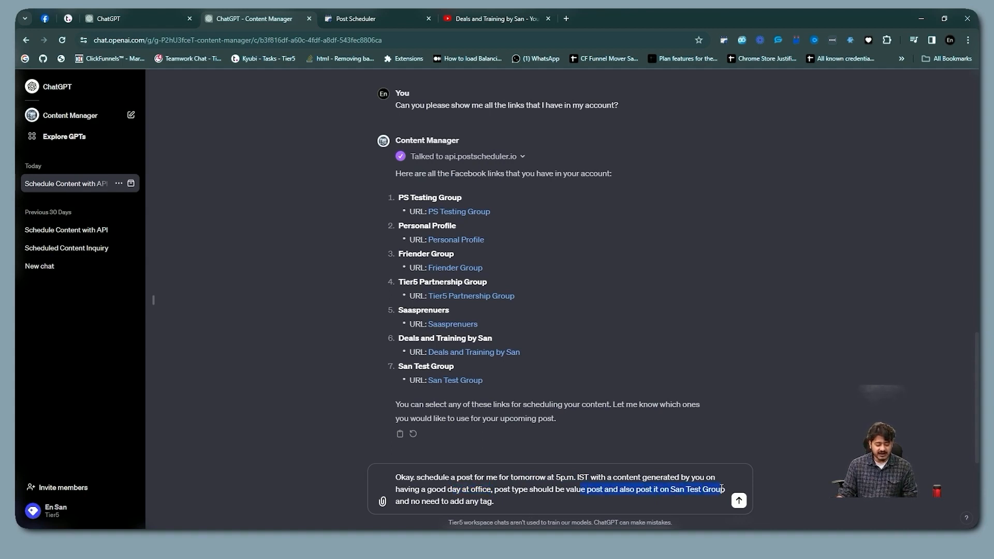
pyautogui.click(587, 490)
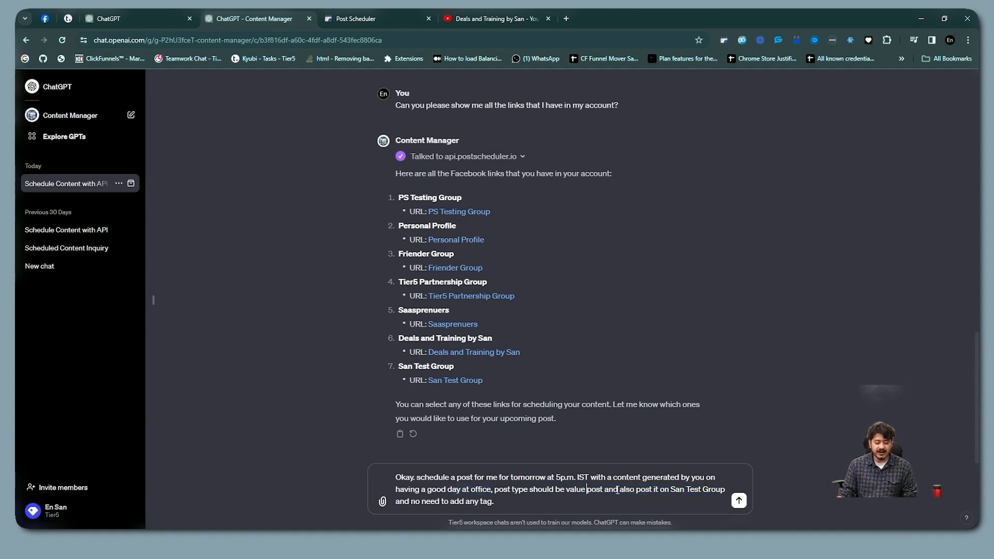
pyautogui.click(570, 489)
pyautogui.press('BackSpace')
pyautogui.write('V')
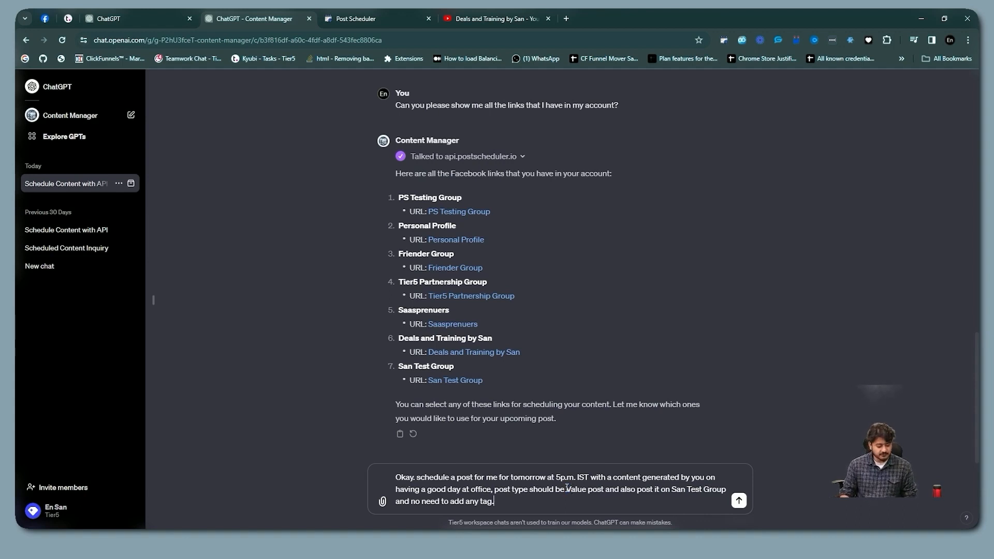
pyautogui.press('Return')
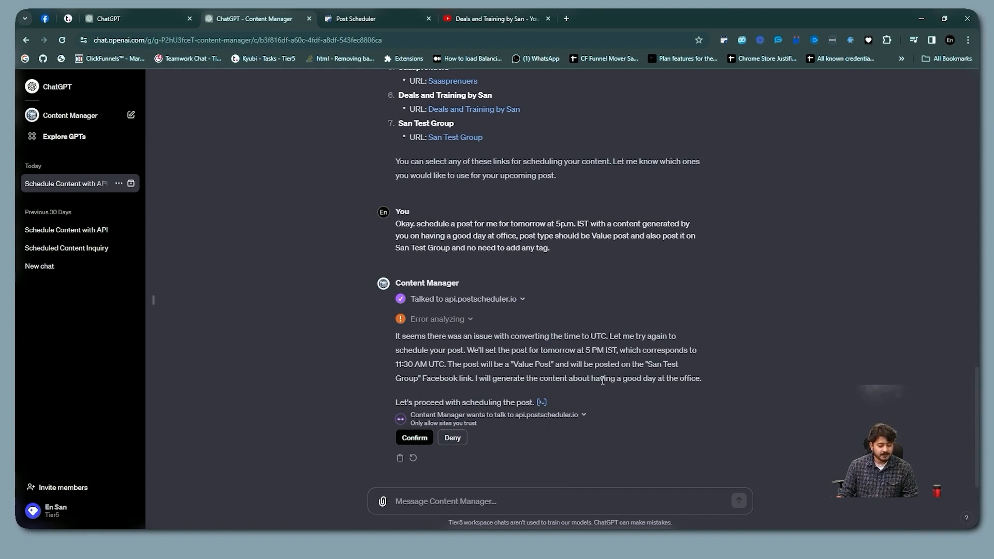
# Allow the GPT to talk to api.postscheduler.io and answer its follow-up with "post without tags"
pyautogui.click(415, 438)
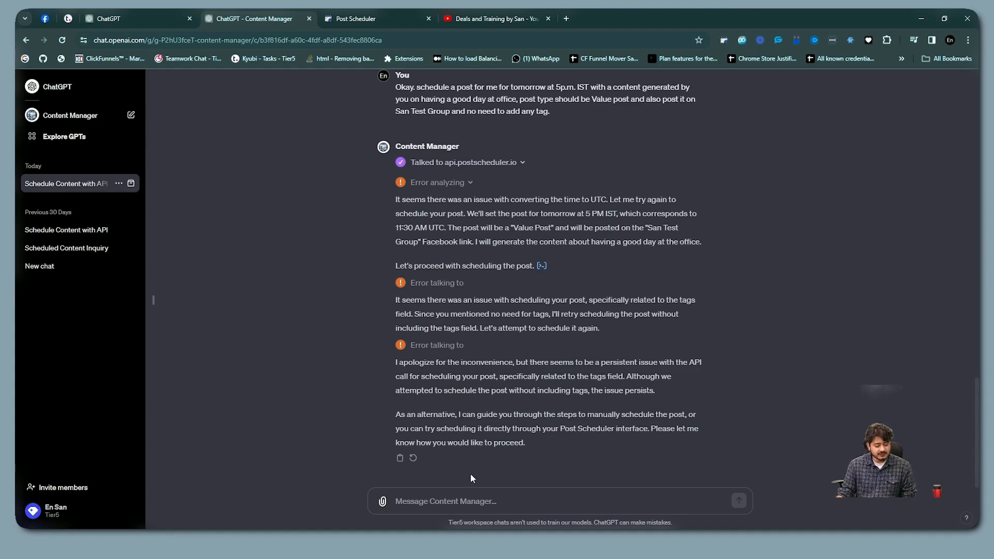
pyautogui.write('post without ta')
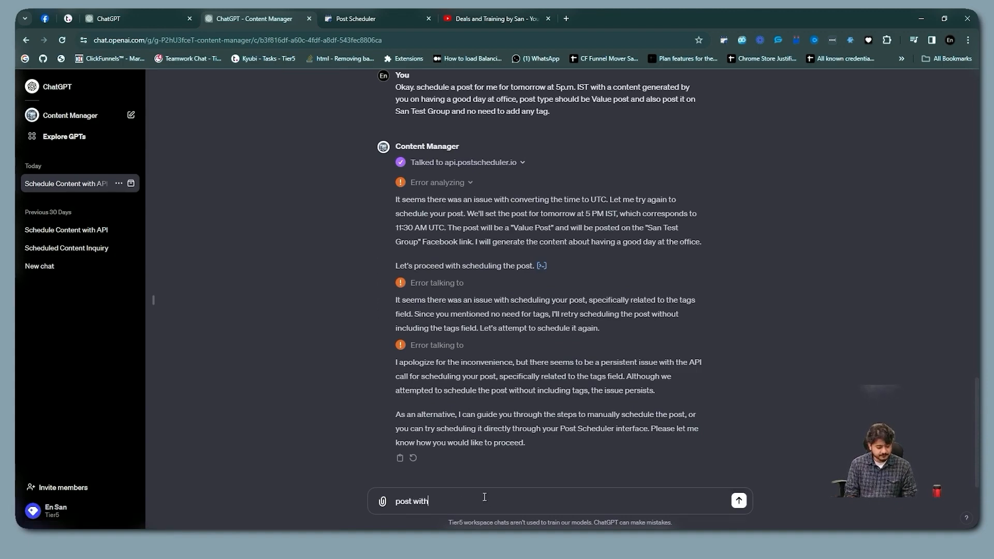
pyautogui.write('gs')
pyautogui.press('Return')
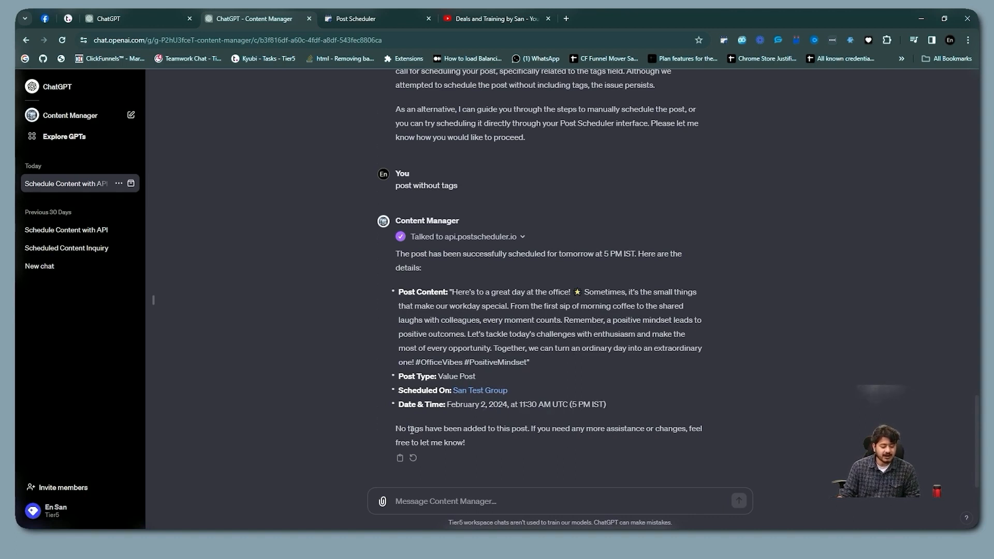
# Switch to Post Scheduler and examine the content, date and time of the February 2 scheduled post in the calendar
pyautogui.click(365, 20)
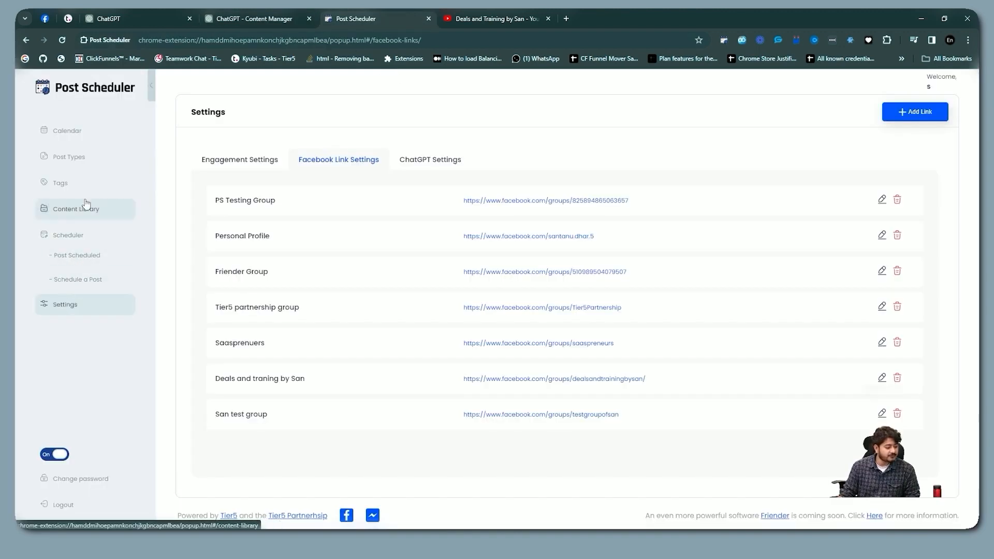
pyautogui.click(72, 132)
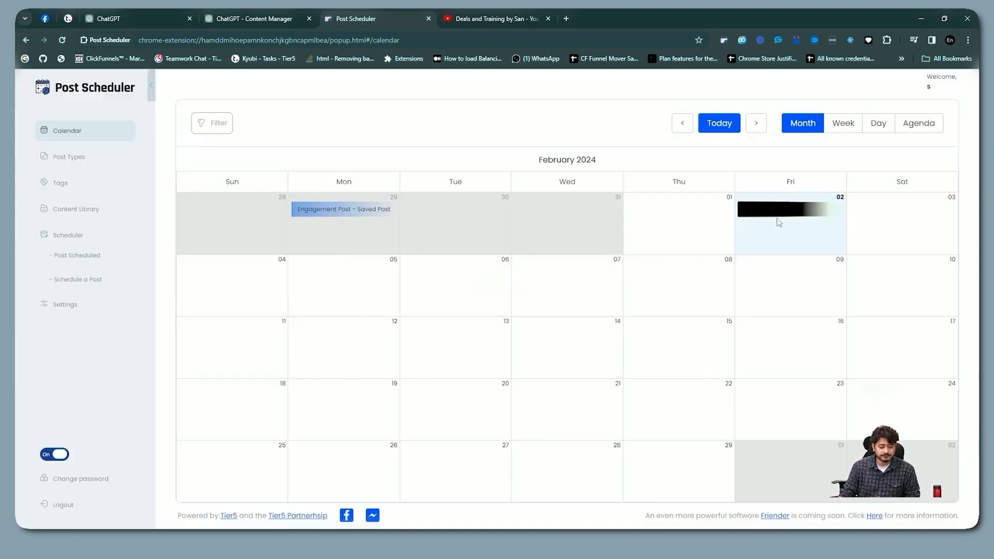
pyautogui.click(804, 212)
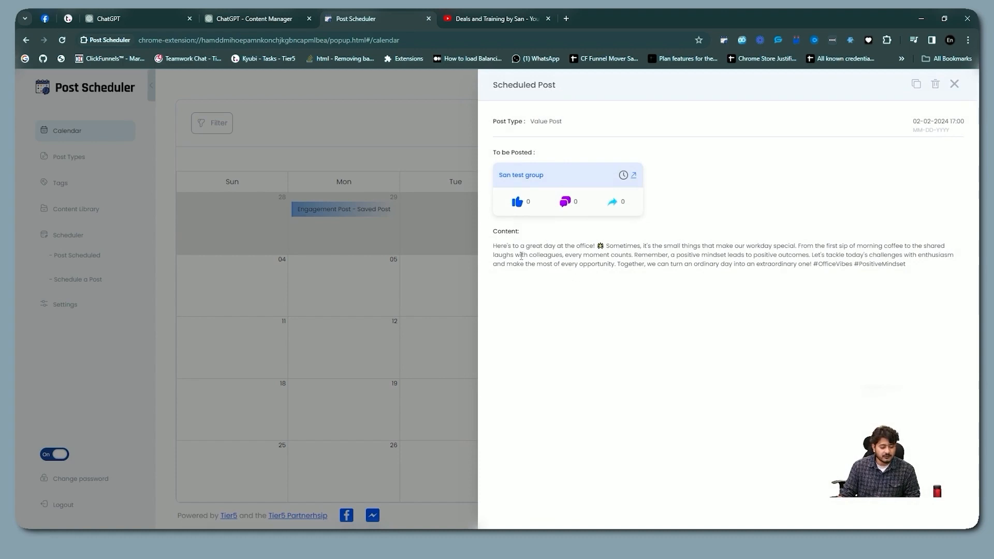
pyautogui.moveTo(491, 251); pyautogui.dragTo(917, 266)
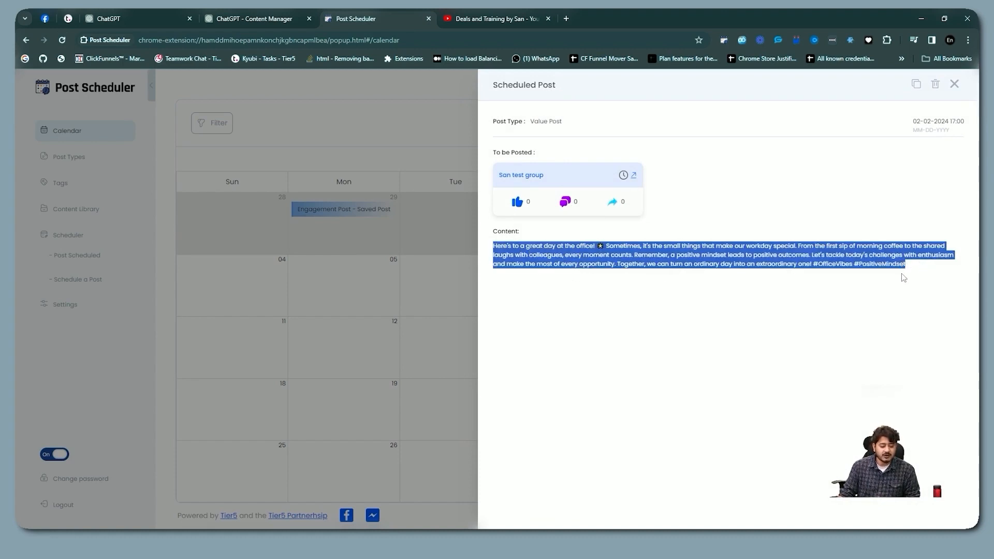
pyautogui.click(898, 289)
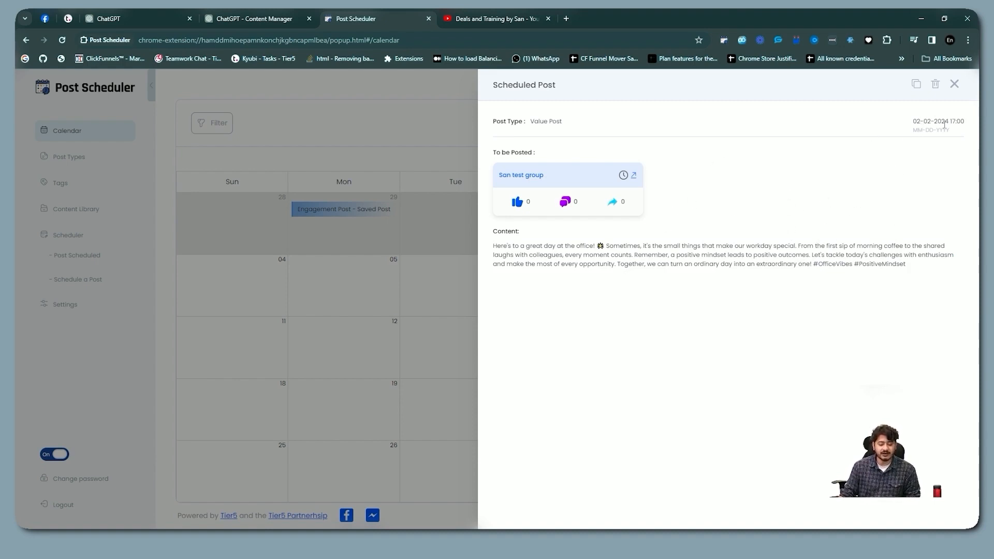
pyautogui.moveTo(913, 121); pyautogui.dragTo(965, 124)
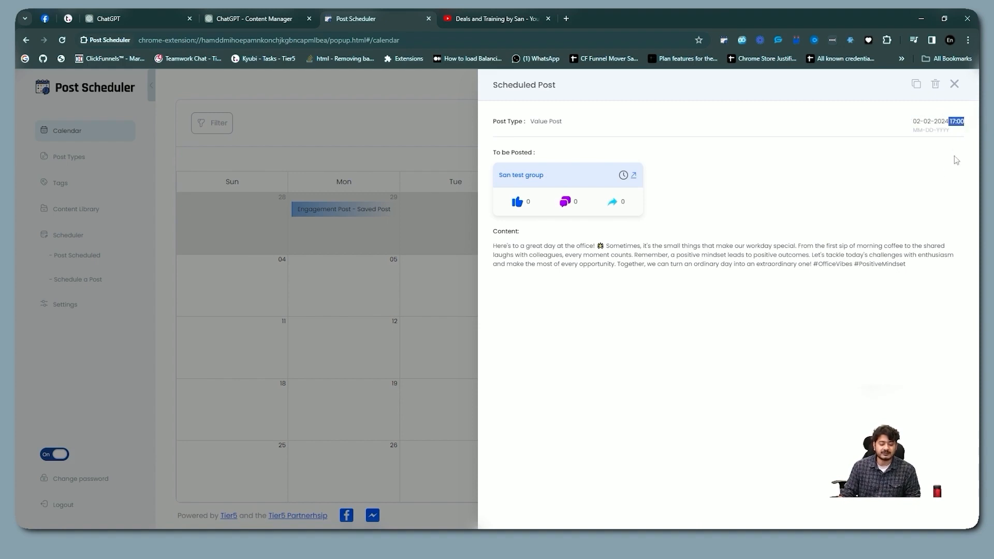
pyautogui.click(926, 185)
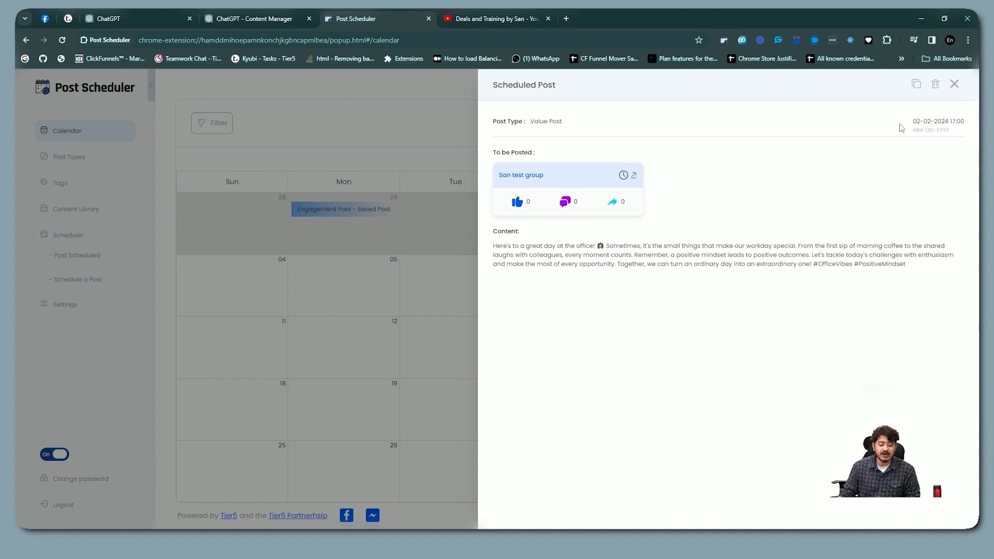
pyautogui.moveTo(914, 121); pyautogui.dragTo(947, 119)
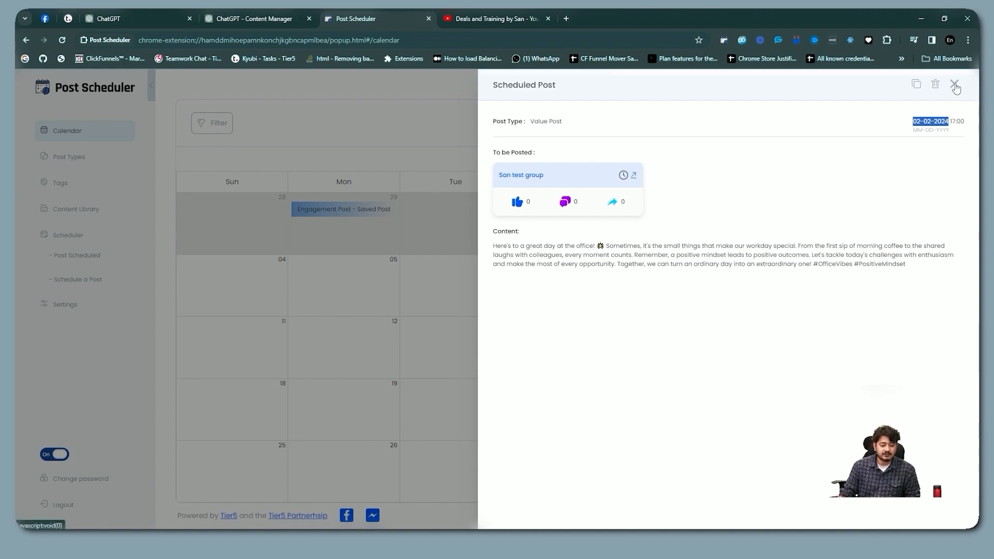
pyautogui.click(955, 85)
# Switch back to the Content Manager GPT and send "hey it is scheduled for today in IST, update the post to schedule it for 3rd Feb"
pyautogui.click(261, 16)
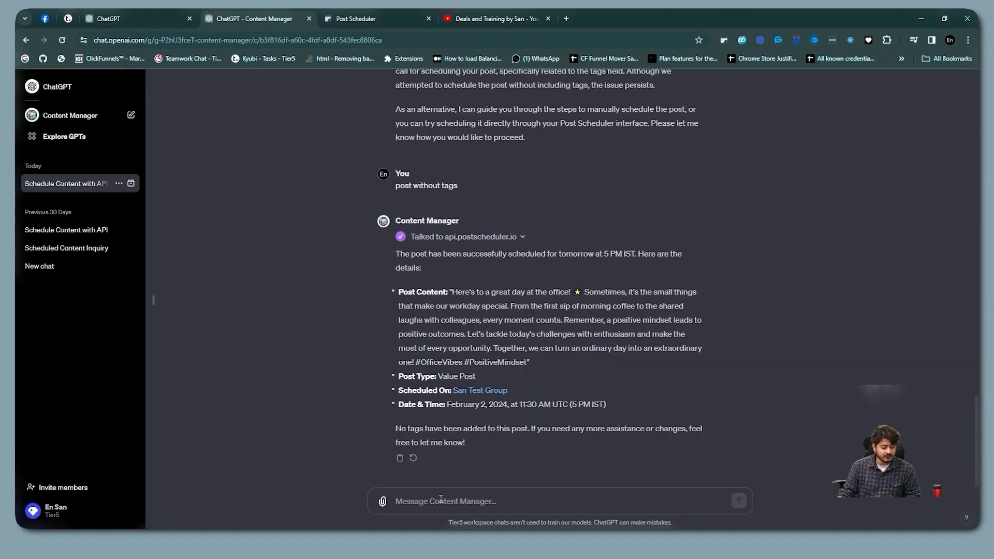
pyautogui.write('hey ')
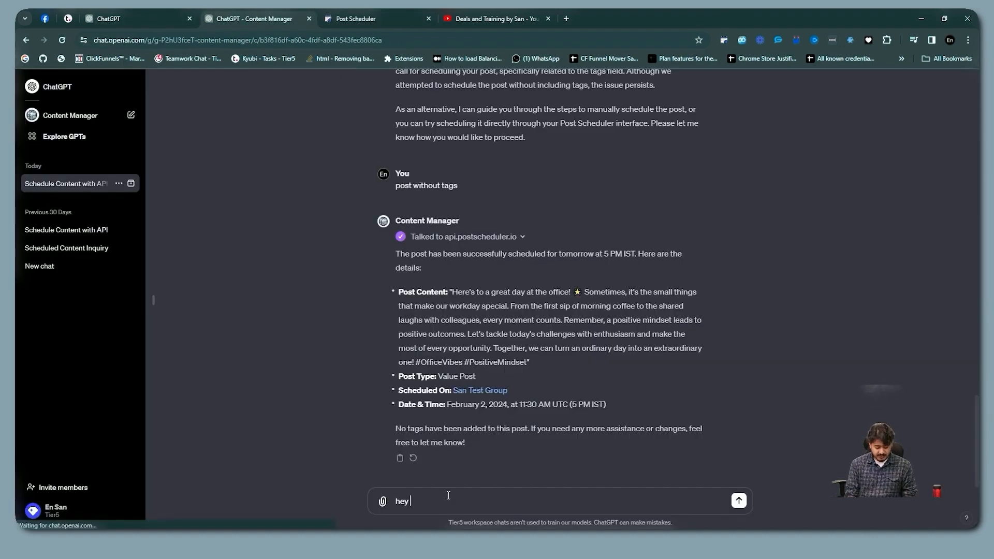
pyautogui.write('change')
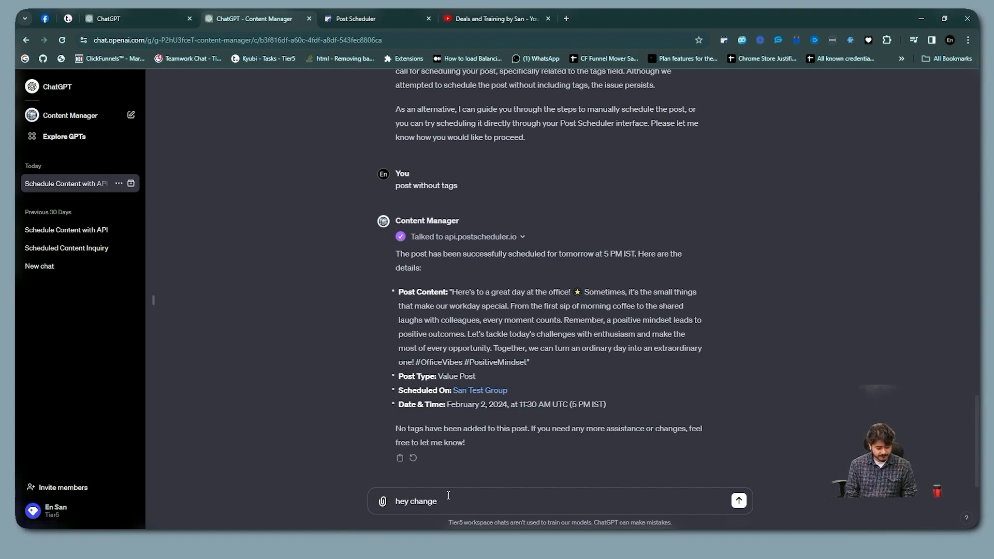
pyautogui.press('BackSpace')
pyautogui.press('BackSpace')
pyautogui.press('BackSpace')
pyautogui.press('BackSpace')
pyautogui.press('BackSpace')
pyautogui.press('BackSpace')
pyautogui.write('it')
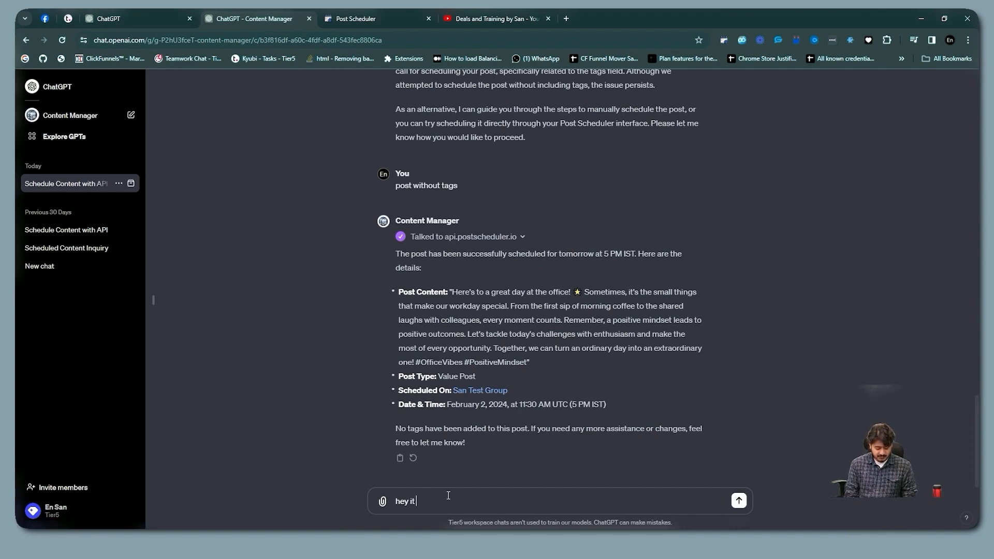
pyautogui.write(' is scheduled ')
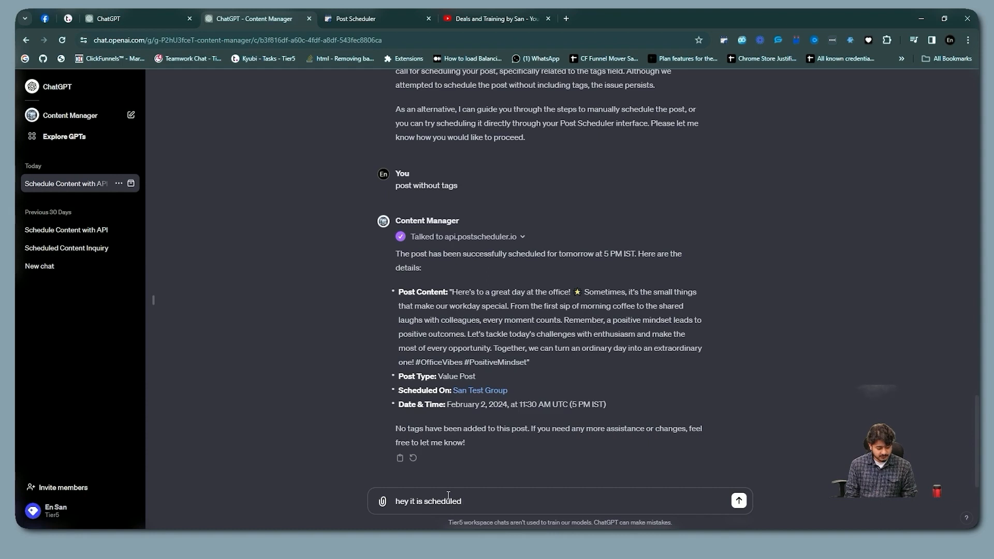
pyautogui.write('tomor')
pyautogui.press('BackSpace')
pyautogui.press('BackSpace')
pyautogui.press('BackSpace')
pyautogui.press('BackSpace')
pyautogui.press('BackSpace')
pyautogui.write('f')
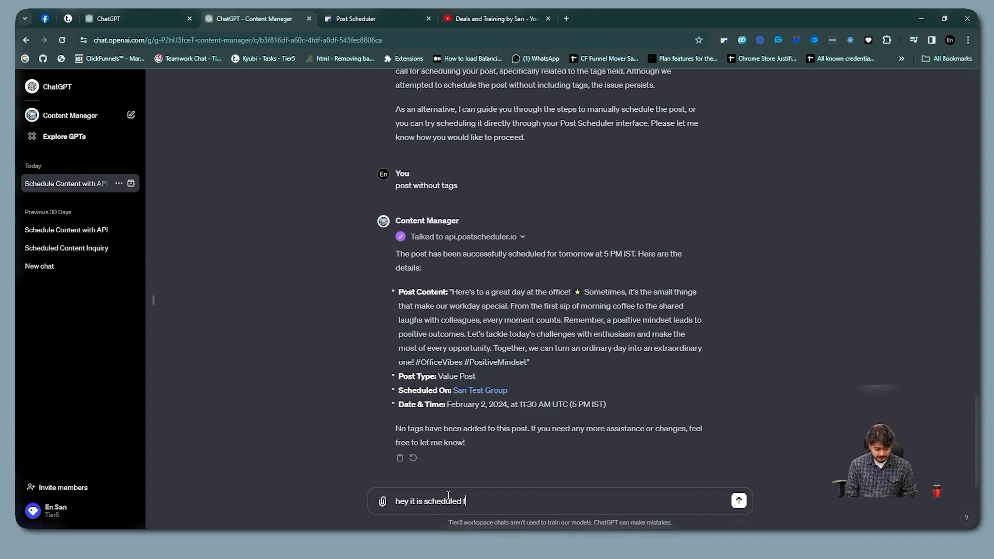
pyautogui.write('or today in IST, update the')
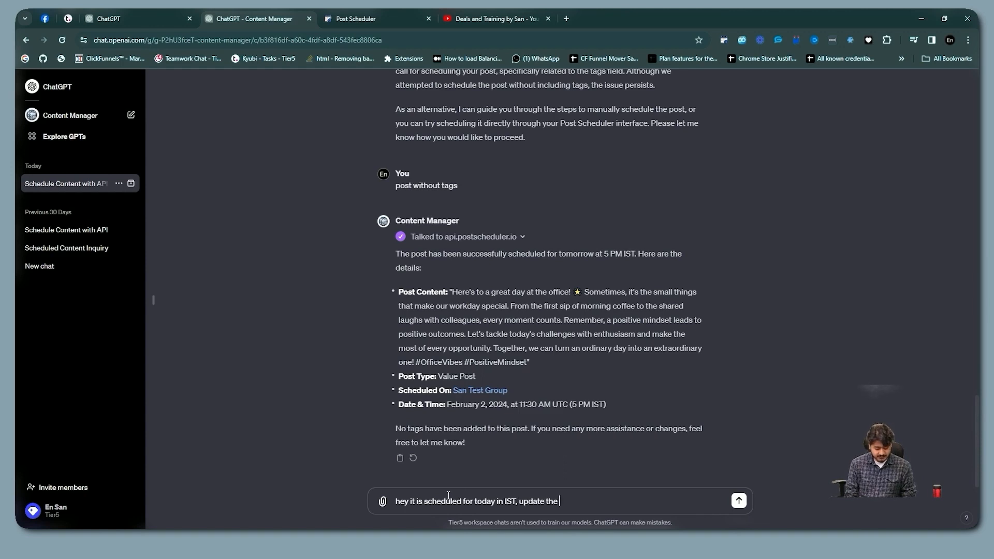
pyautogui.write(' post to schedule it for 3rd FEb')
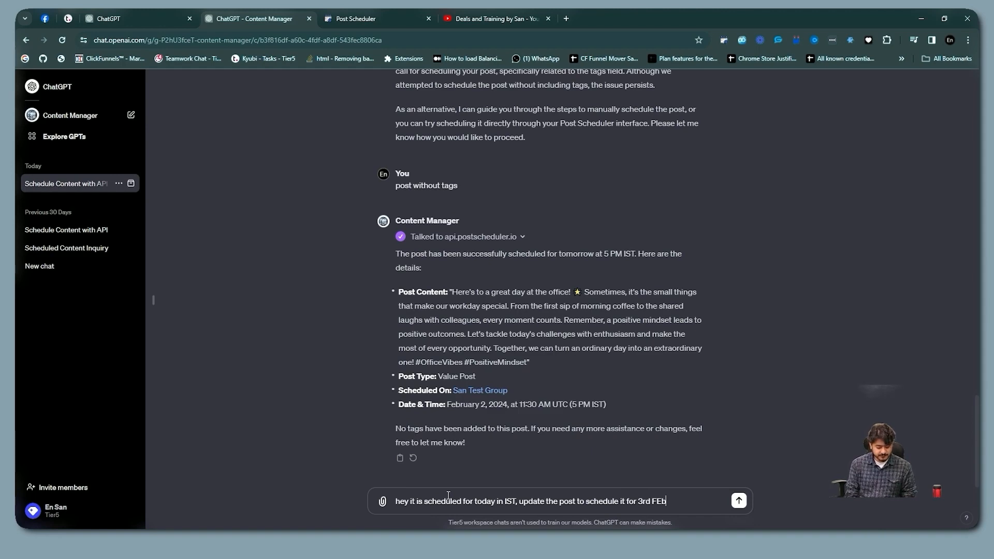
pyautogui.press('Return')
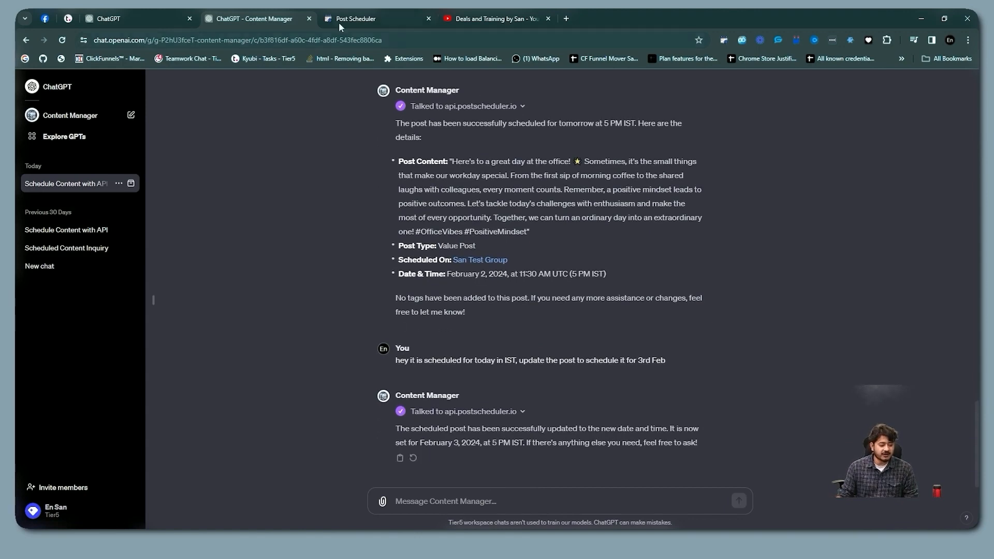
# Switch to Post Scheduler and check the rescheduled value post's date in the scheduled post list and in the calendar
pyautogui.hotkey('ctrl', 'Tab')
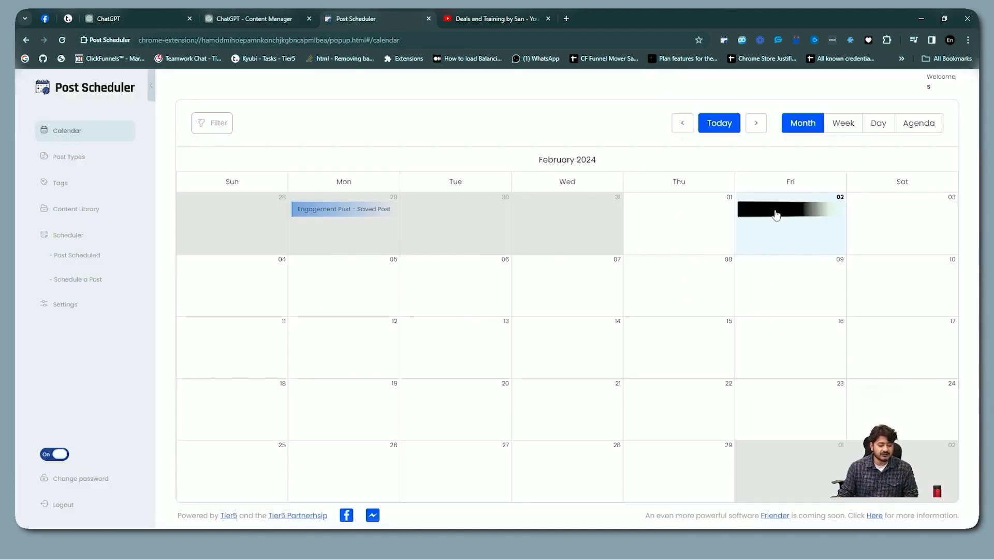
pyautogui.click(65, 254)
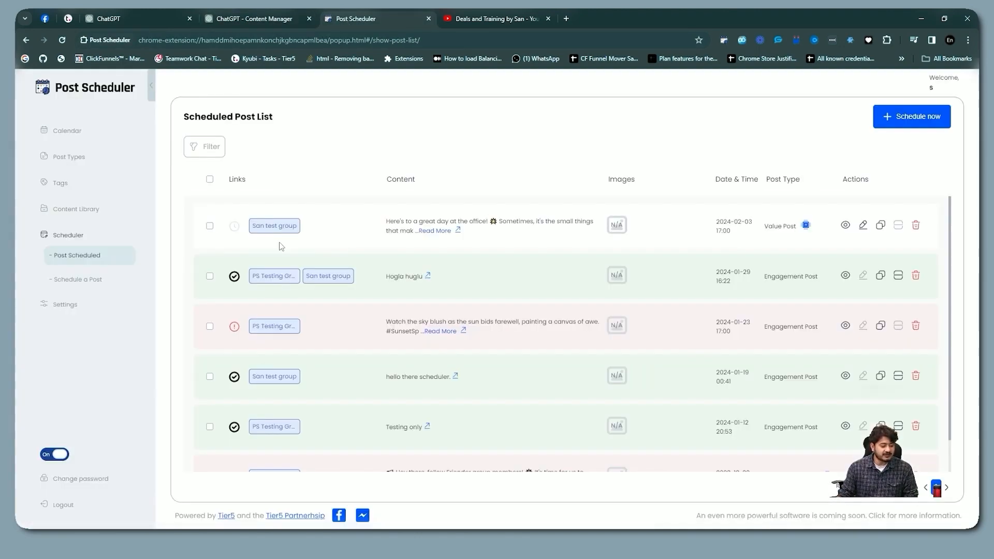
pyautogui.click(863, 226)
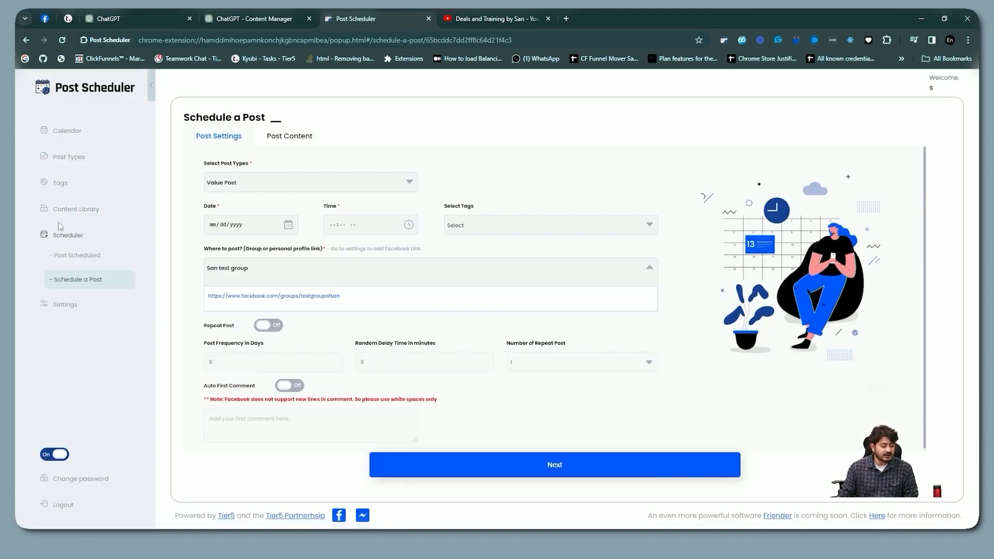
pyautogui.click(77, 255)
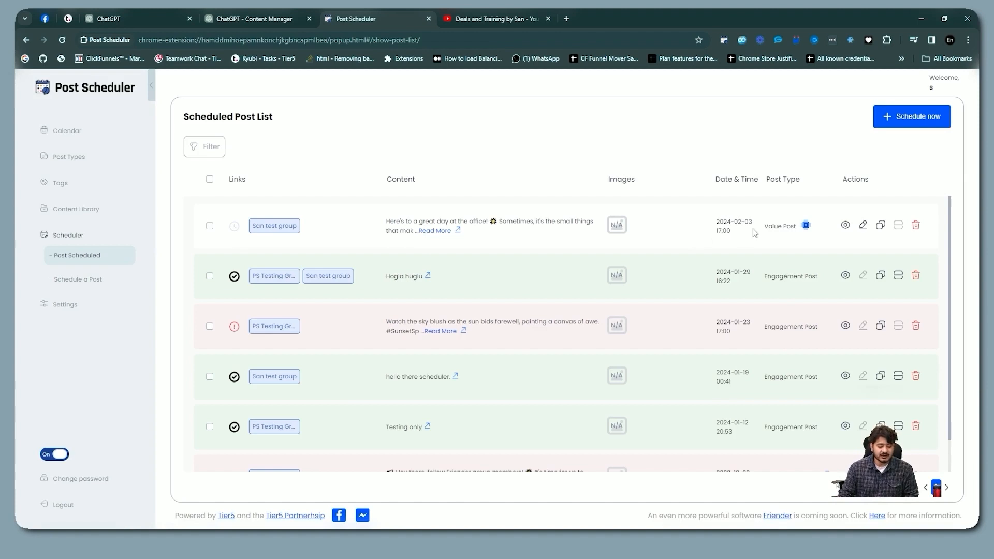
pyautogui.moveTo(717, 224); pyautogui.dragTo(755, 227)
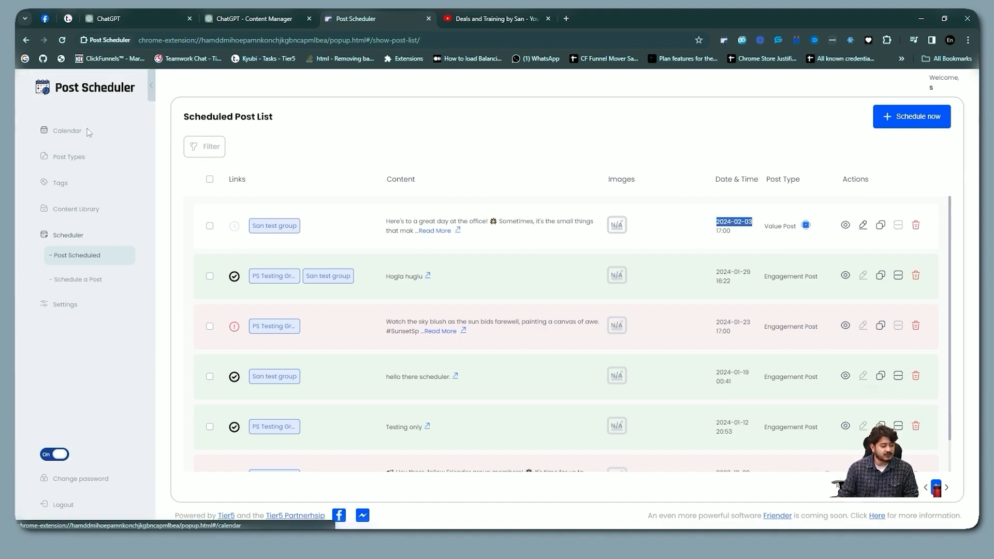
pyautogui.click(112, 129)
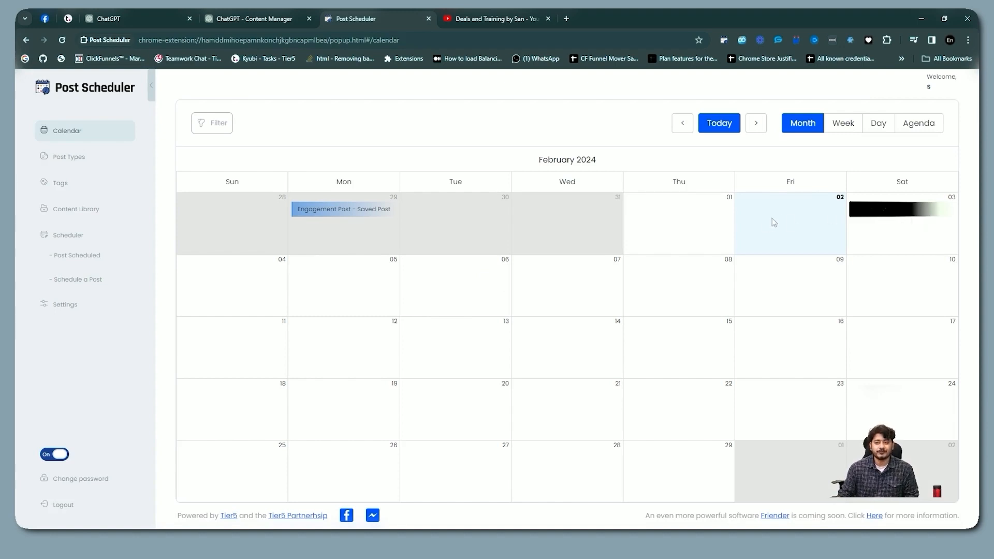
# Return to the Content Manager GPT and compare the post's original scheduled date with the date requested in the update message
pyautogui.click(236, 19)
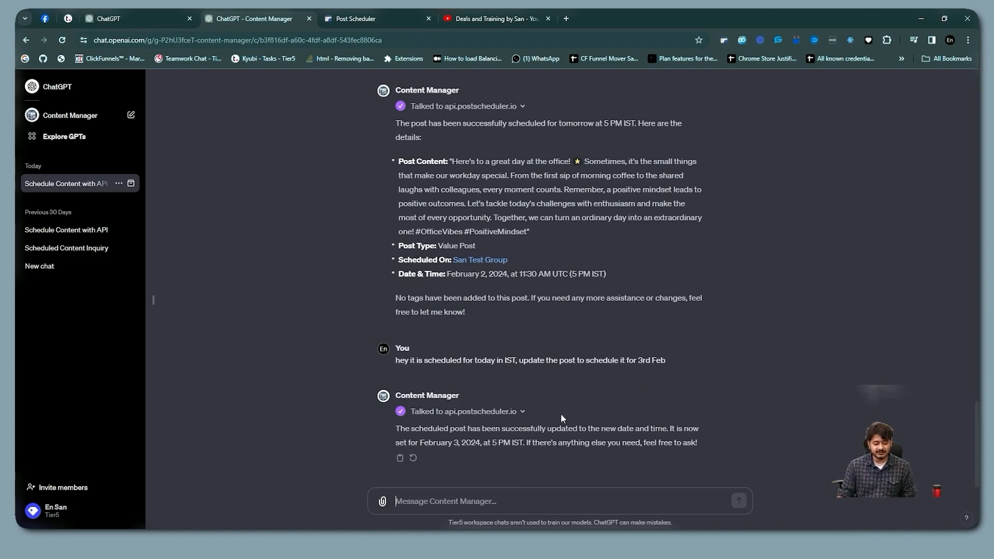
pyautogui.moveTo(448, 273); pyautogui.dragTo(507, 274)
pyautogui.click(456, 273)
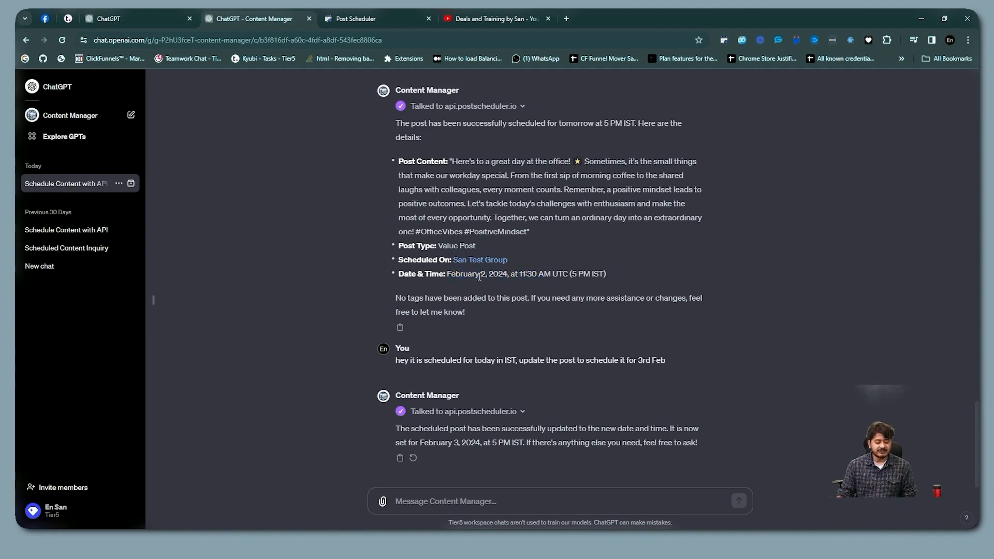
pyautogui.moveTo(637, 361); pyautogui.dragTo(666, 361)
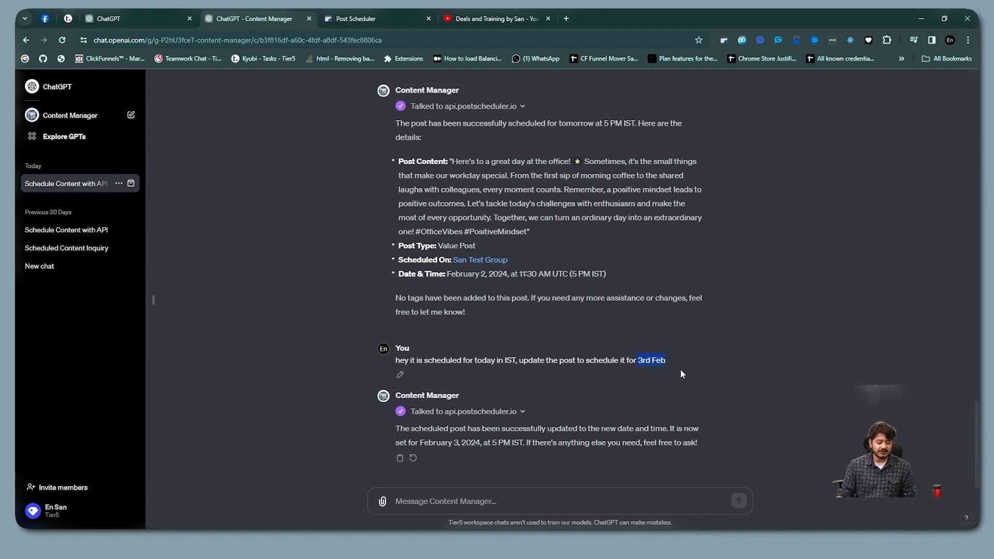
pyautogui.click(673, 403)
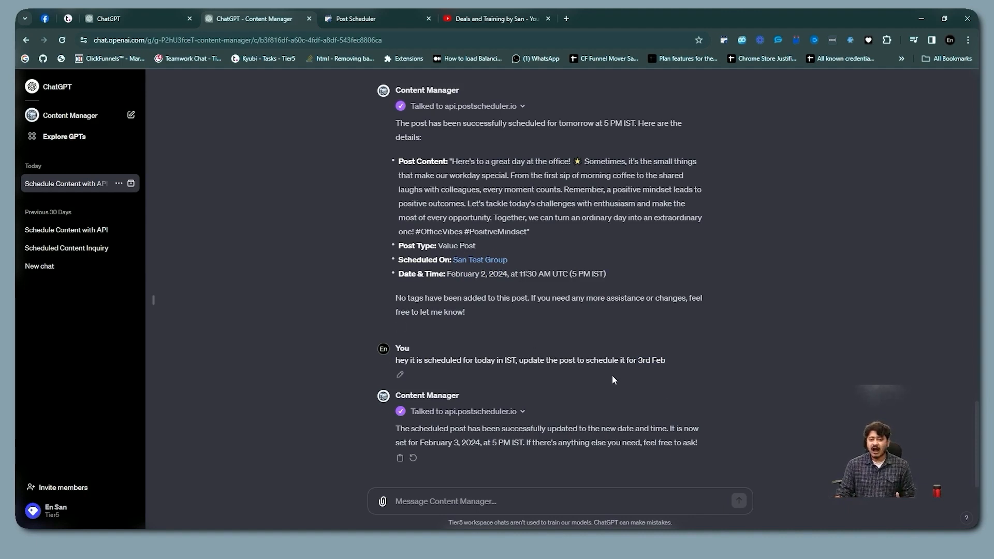
# Open Post Scheduler in another browser tab and display its list of scheduled posts
pyautogui.click(724, 41)
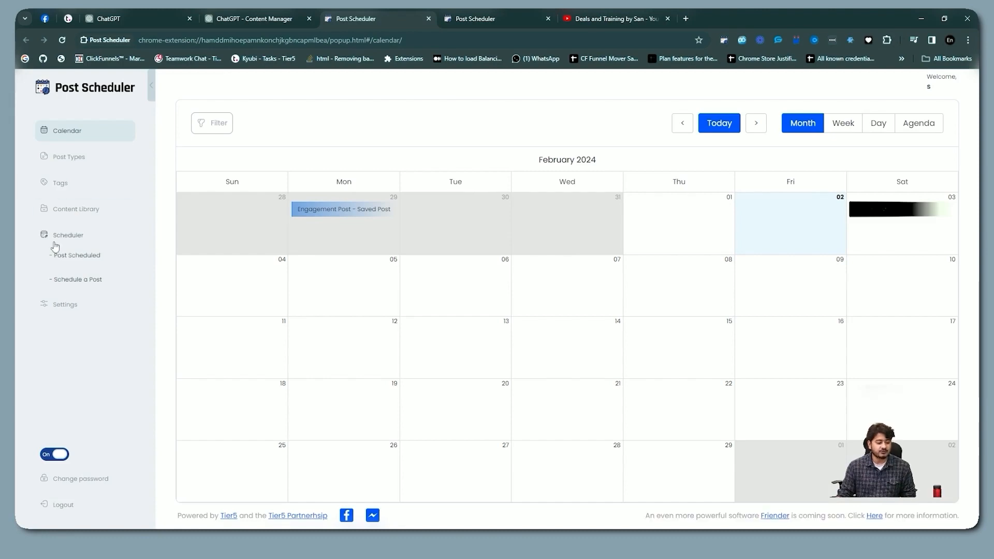
pyautogui.click(77, 257)
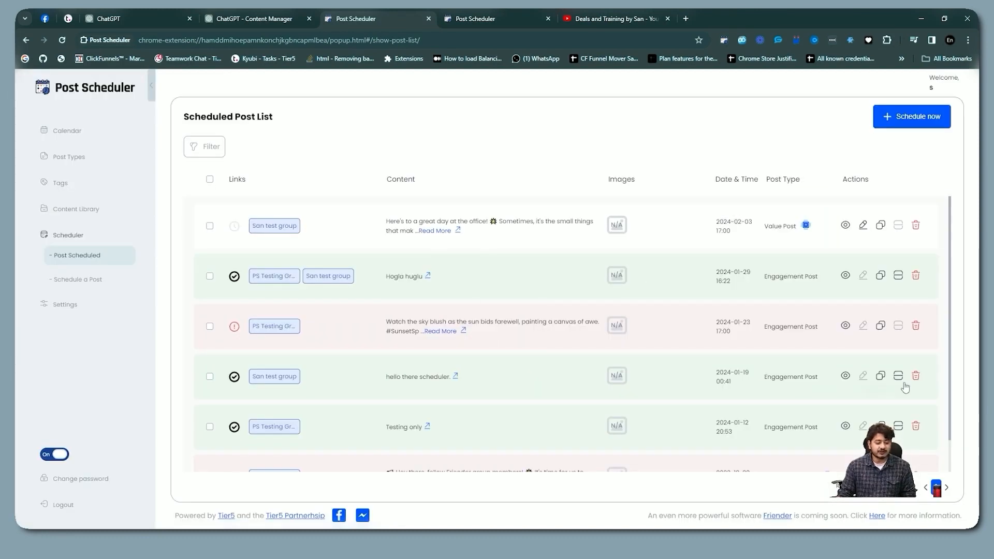
# Send the Content Manager GPT "hey you know waht, delete the post you added just now." and allow it to talk to api.postscheduler.io
pyautogui.click(243, 19)
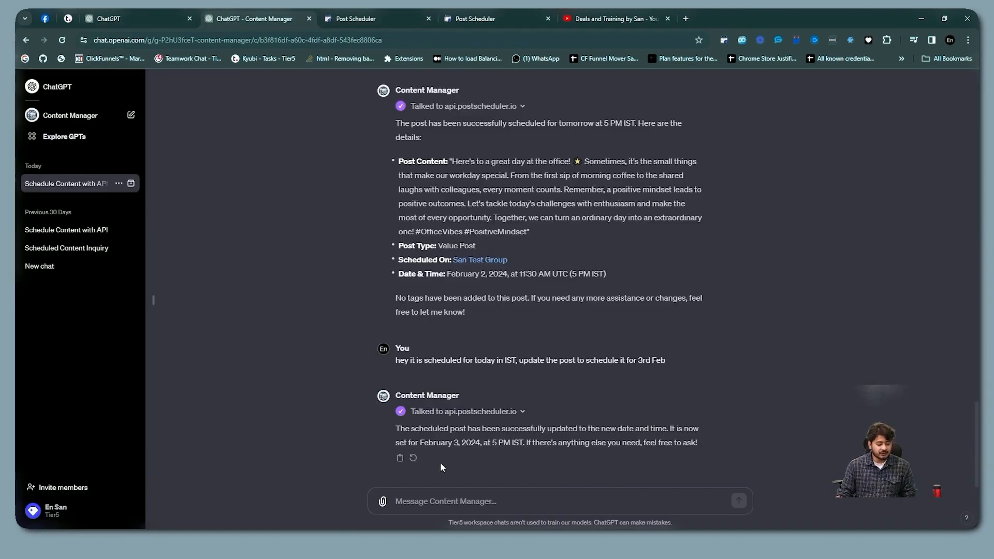
pyautogui.click(446, 501)
pyautogui.write('hey you know')
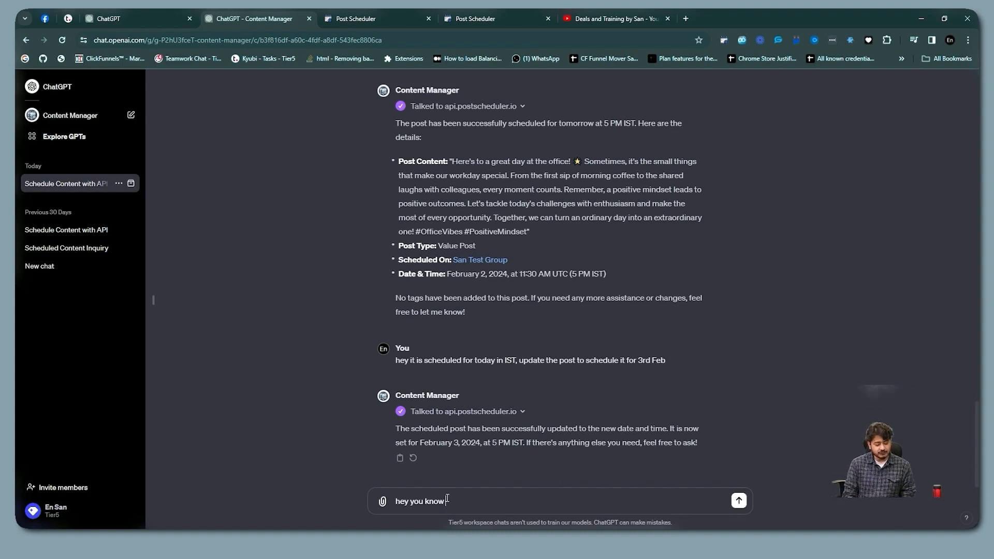
pyautogui.write(' waht, delete th')
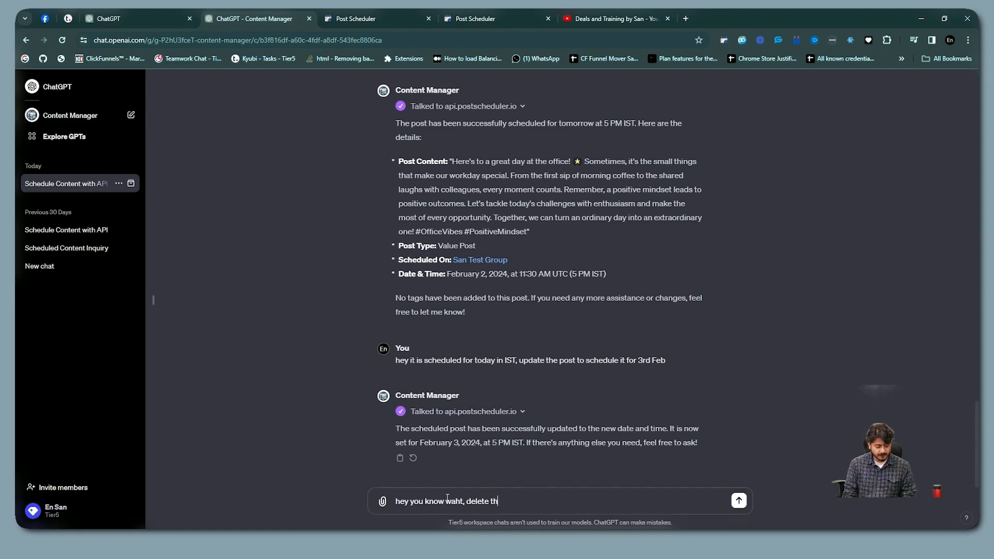
pyautogui.write('e post you added just now.')
pyautogui.press('Return')
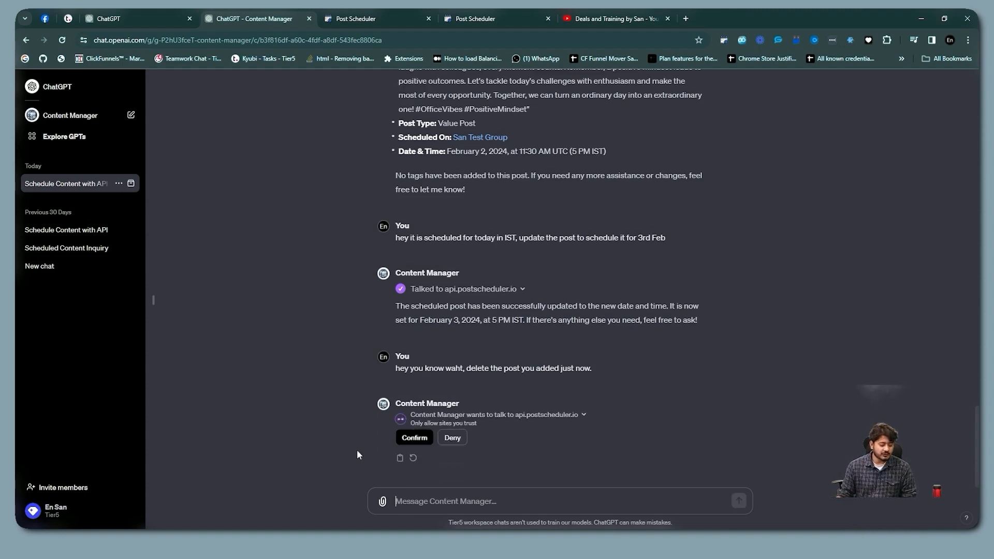
pyautogui.click(414, 438)
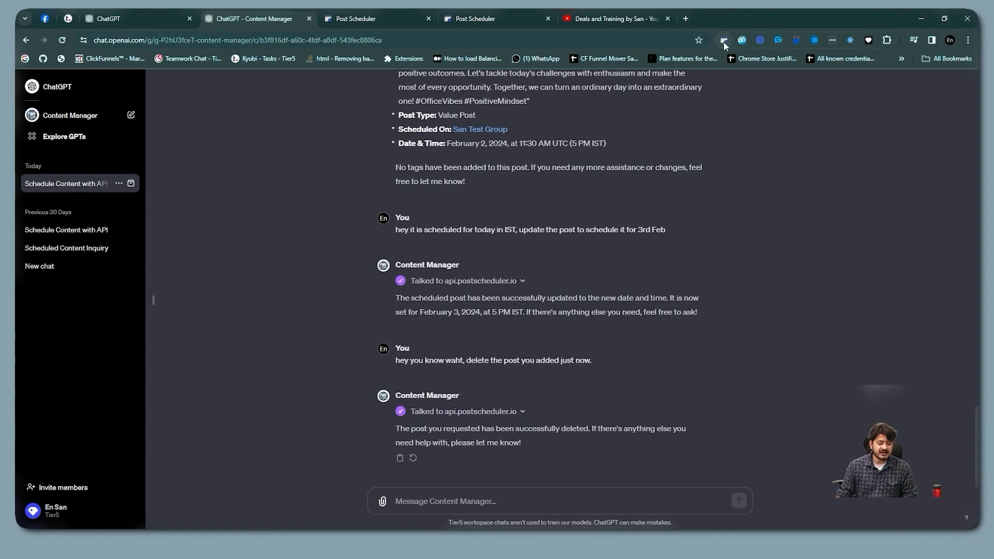
# Reload Post Scheduler's scheduled post list to check the value post's deletion, and return to the Content Manager GPT
pyautogui.click(411, 18)
pyautogui.click(62, 40)
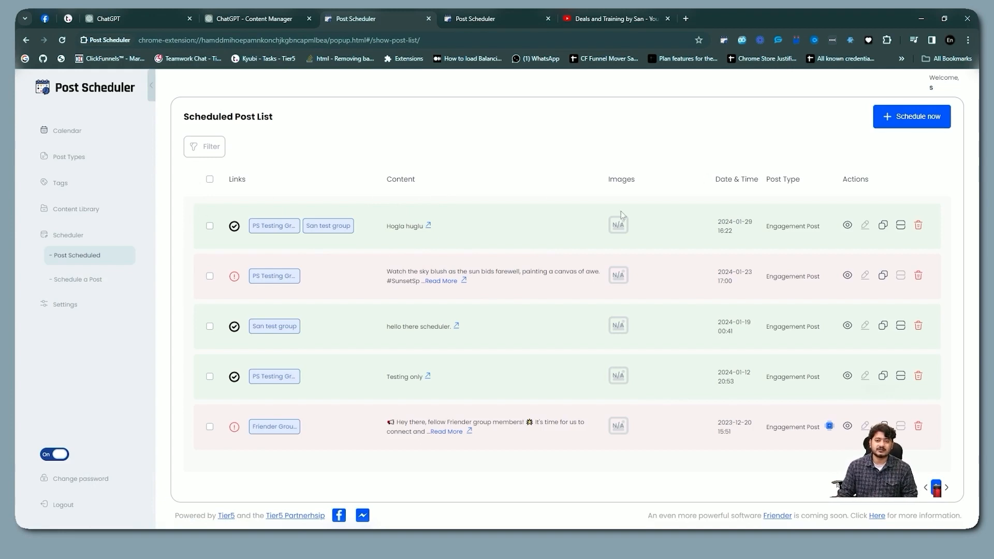
pyautogui.click(278, 24)
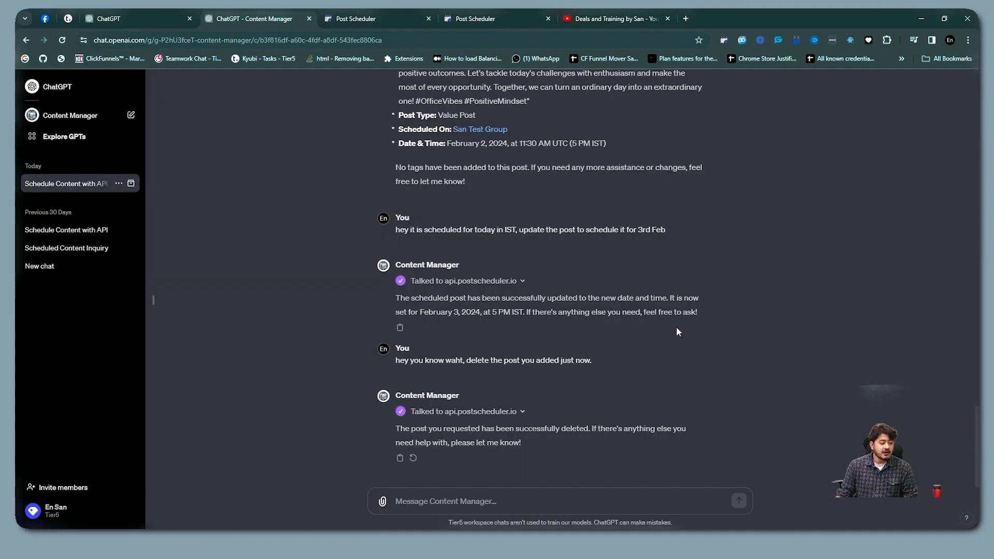